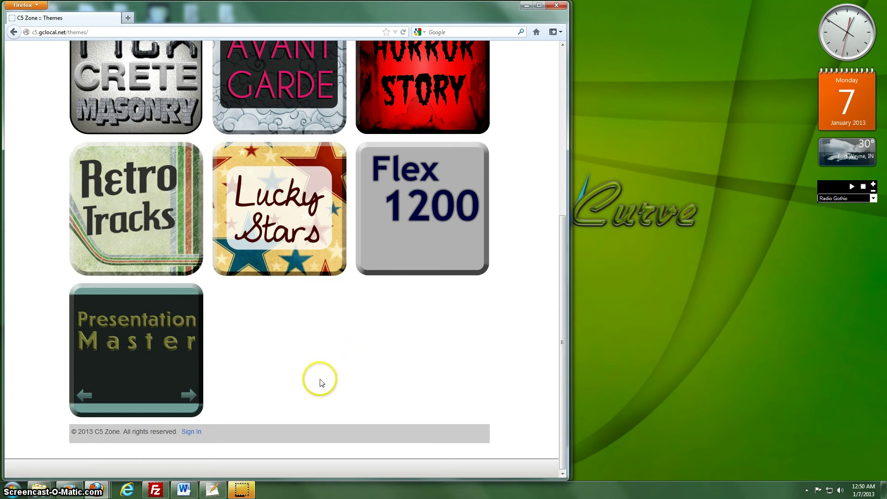
Open the Presentation Master theme page from the C5 Zone Themes tiles.
{"action": "left_click", "coordinate": [126, 374]}
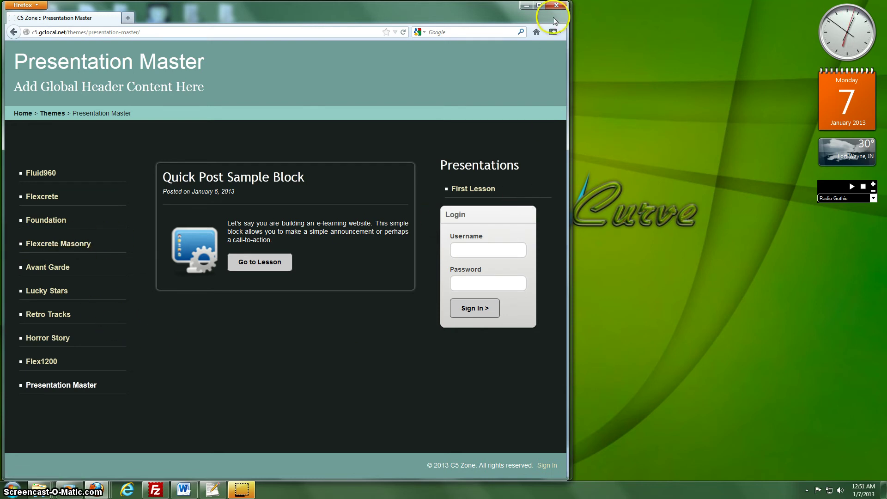
Resize the Firefox window back to full screen, then open the First Lesson presentation.
{"action": "left_click", "coordinate": [540, 7]}
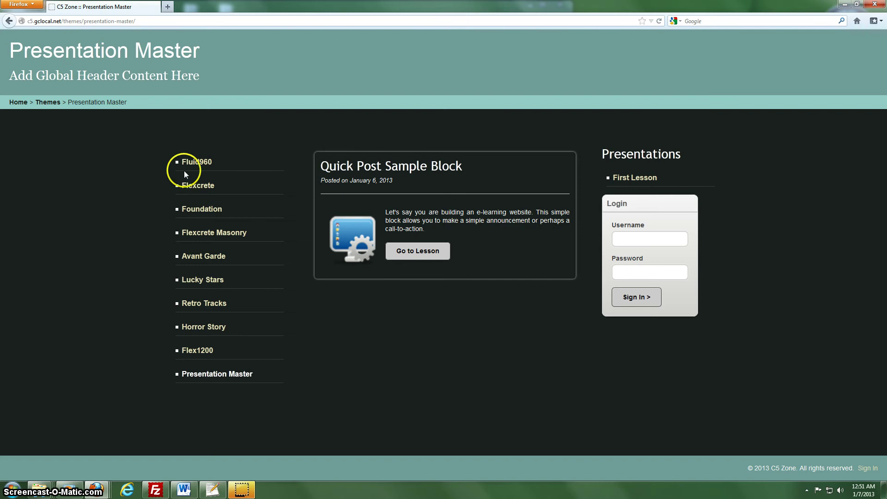
{"action": "left_click", "coordinate": [857, 4]}
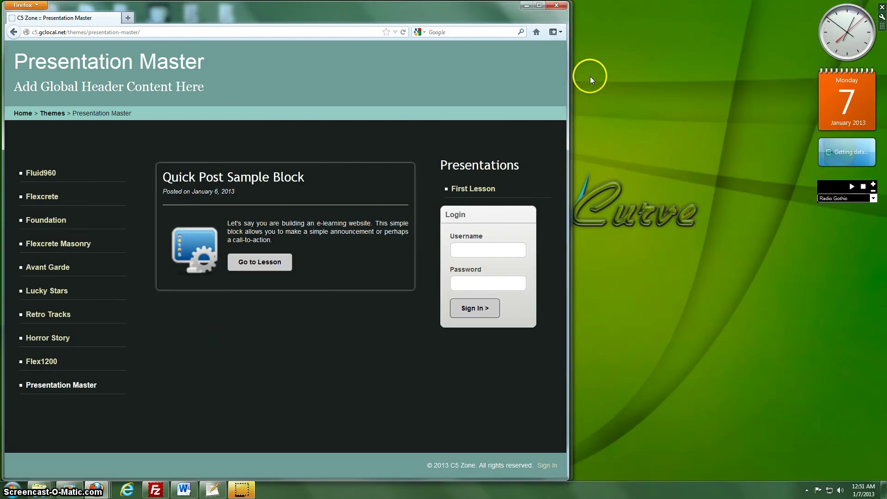
{"action": "left_click_drag", "start_coordinate": [567, 98], "coordinate": [574, 157]}
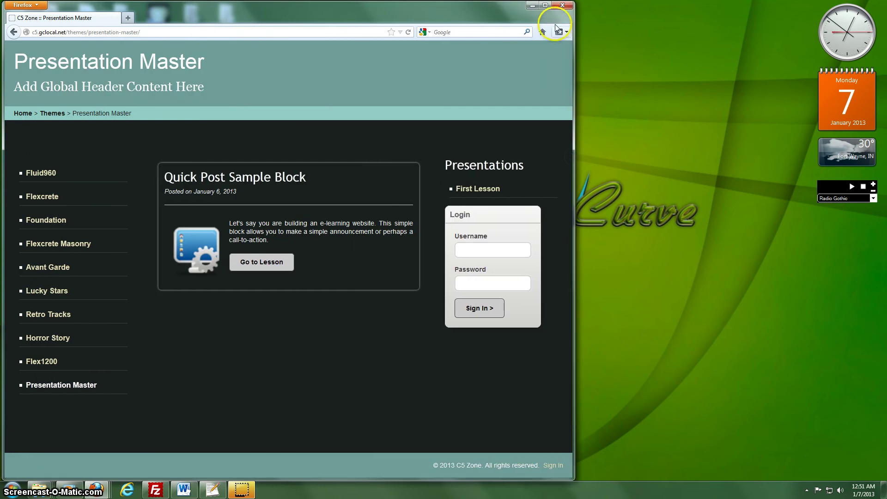
{"action": "left_click", "coordinate": [546, 5]}
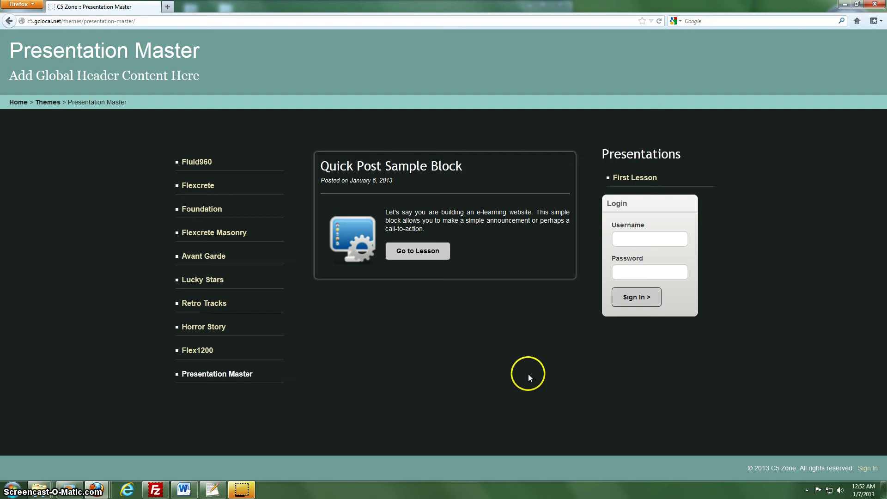
{"action": "left_click", "coordinate": [620, 178]}
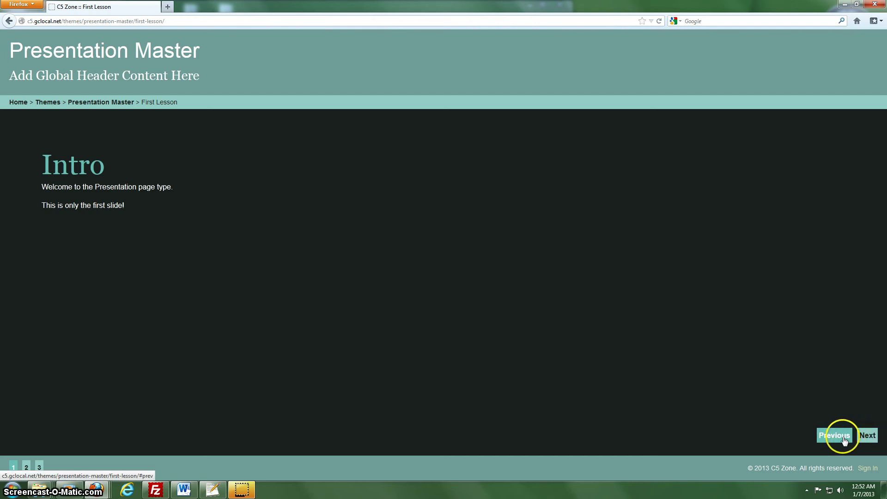
Cycle through the Intro, Concepts and History slides using Next and Previous.
{"action": "left_click", "coordinate": [861, 437]}
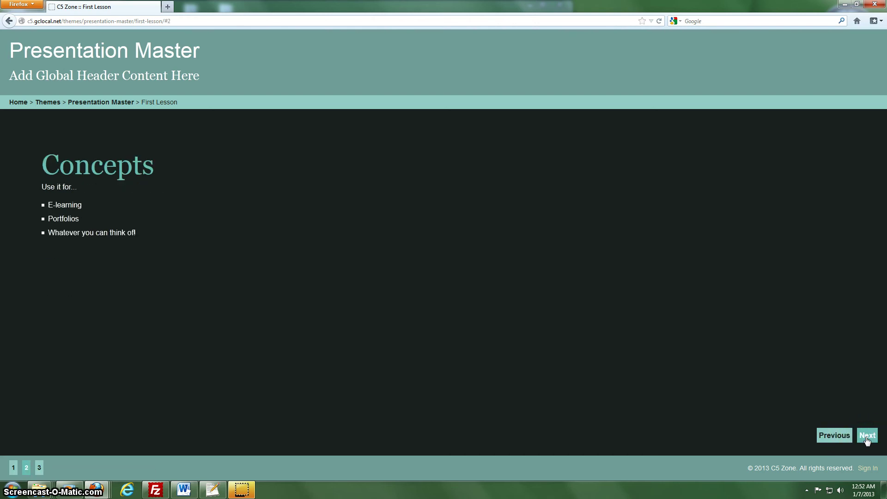
{"action": "left_click", "coordinate": [838, 436]}
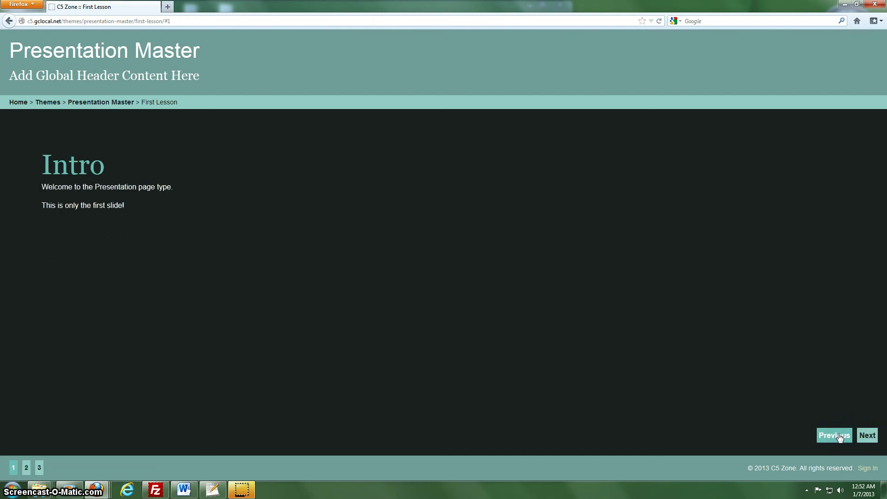
{"action": "left_click", "coordinate": [840, 436]}
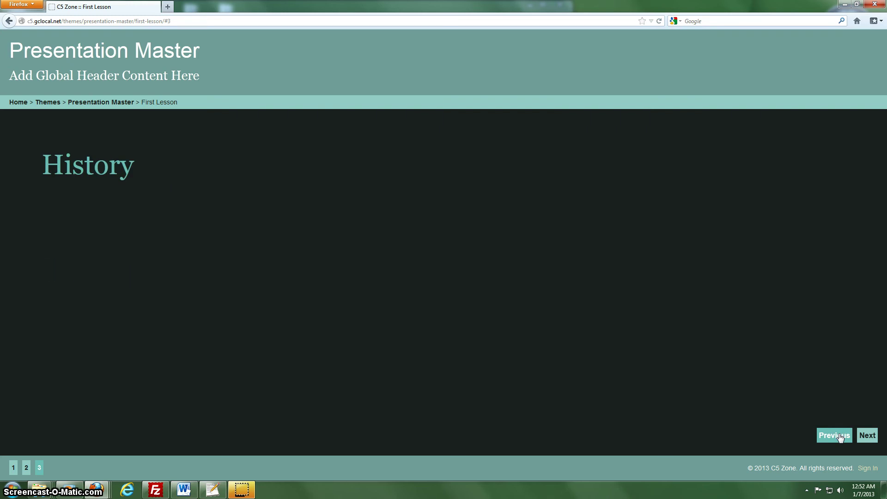
{"action": "left_click", "coordinate": [863, 436]}
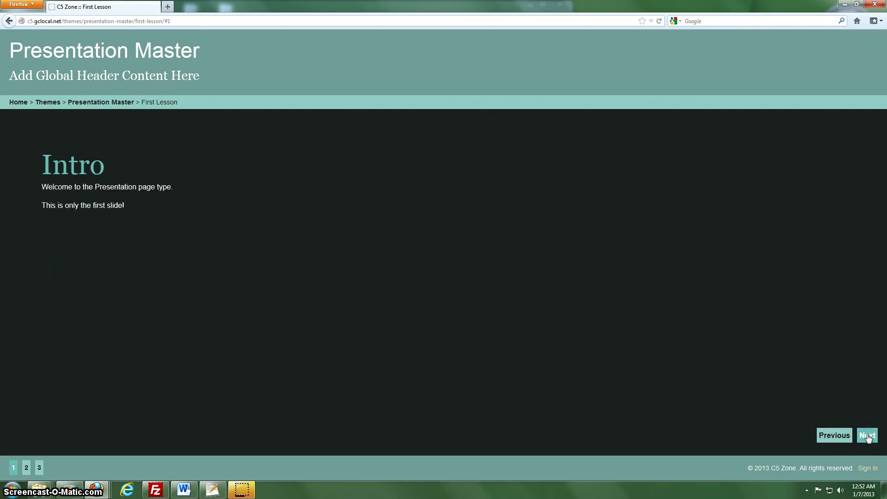
{"action": "left_click", "coordinate": [868, 436]}
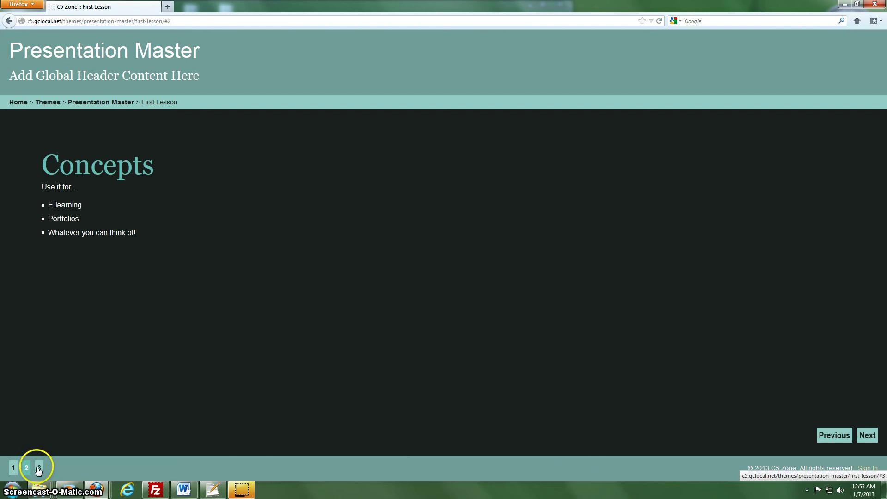
Jump to slides 3, 1 and History by number, then minimize the presentation window.
{"action": "left_click", "coordinate": [39, 469]}
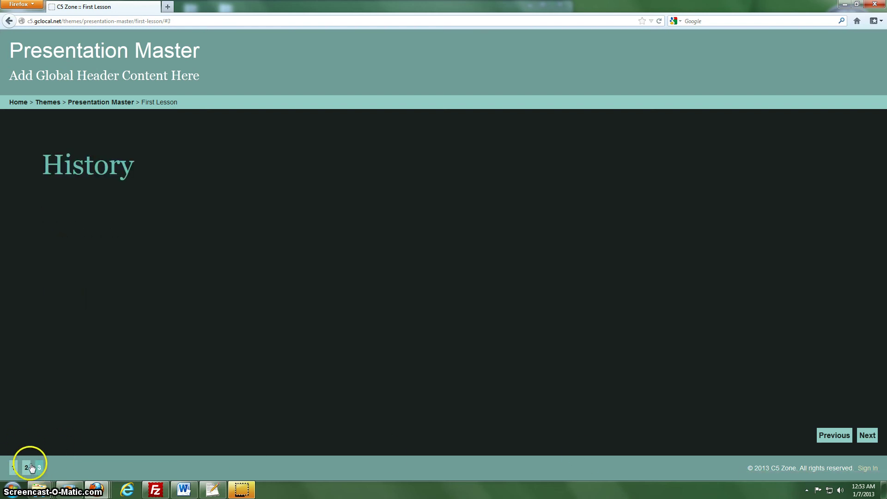
{"action": "left_click", "coordinate": [13, 468]}
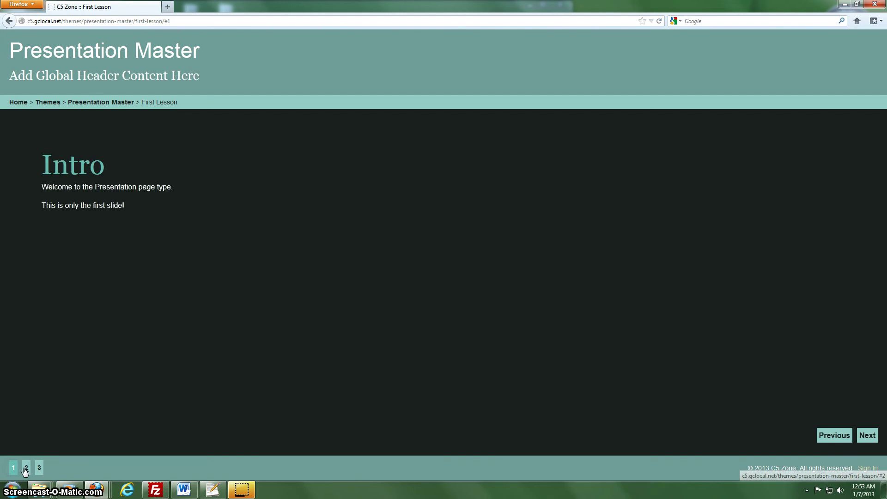
{"action": "left_click", "coordinate": [26, 469]}
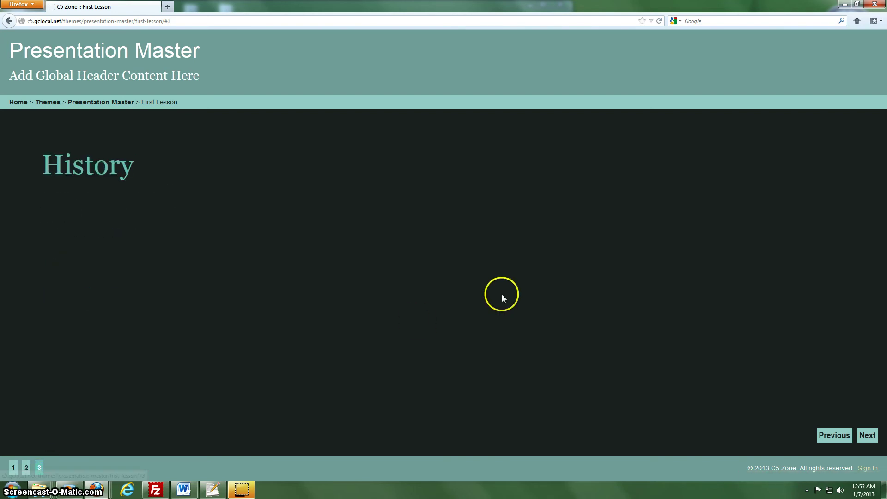
{"action": "left_click", "coordinate": [845, 5]}
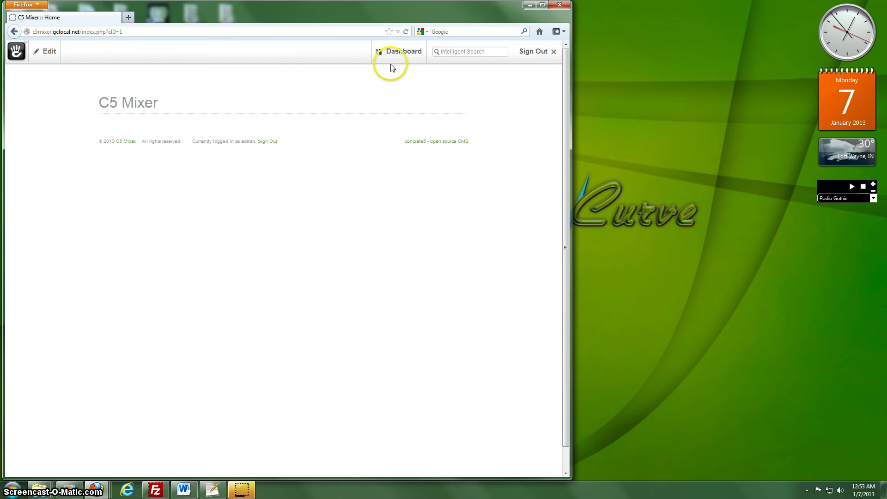
Go to the full Dashboard's Themes page and scroll to Presentation Master.
{"action": "mouse_move", "coordinate": [394, 53]}
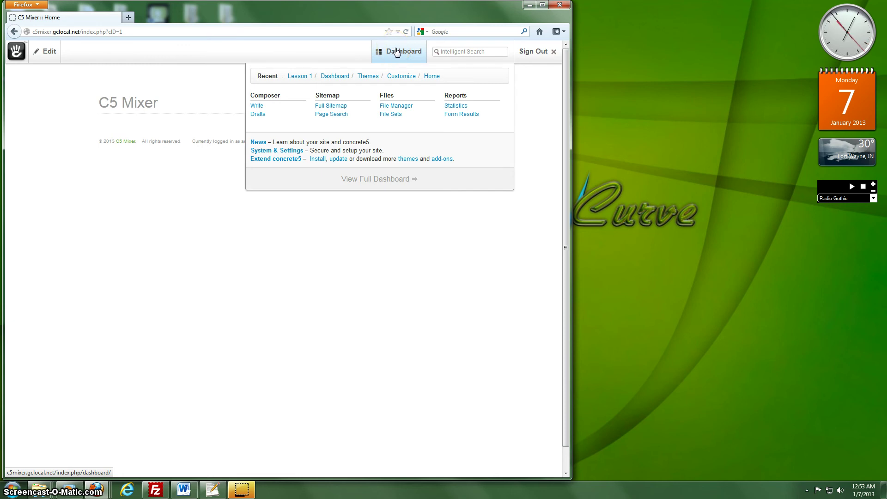
{"action": "left_click", "coordinate": [366, 185]}
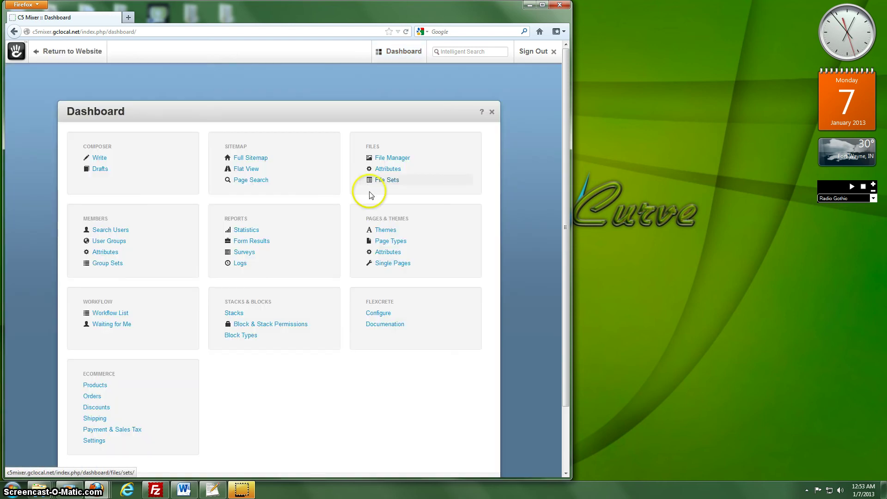
{"action": "left_click", "coordinate": [387, 231]}
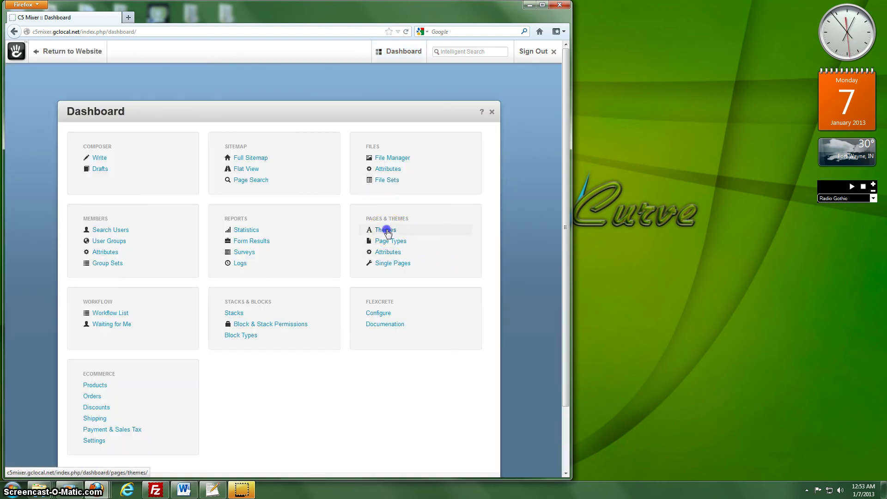
{"action": "scroll", "coordinate": [334, 382], "scroll_direction": "down", "scroll_amount": 5}
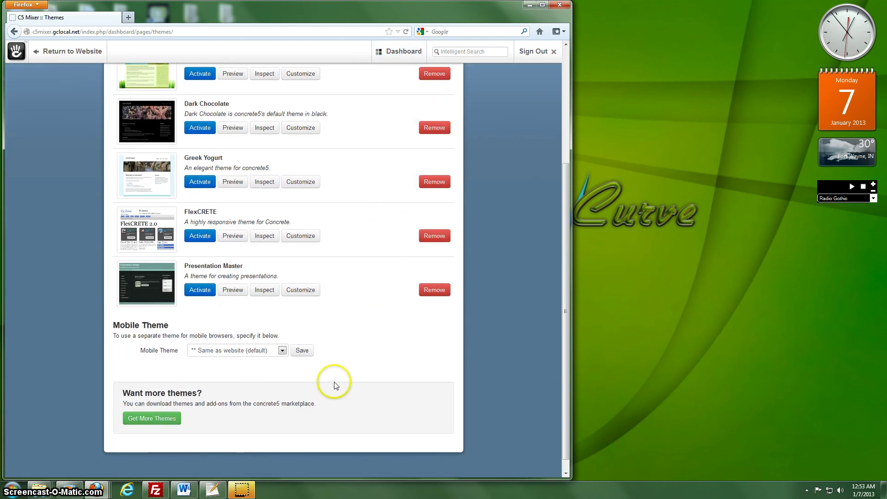
Set Presentation Master's Background colour to olive, then return to the C5 Mixer website.
{"action": "left_click", "coordinate": [301, 290]}
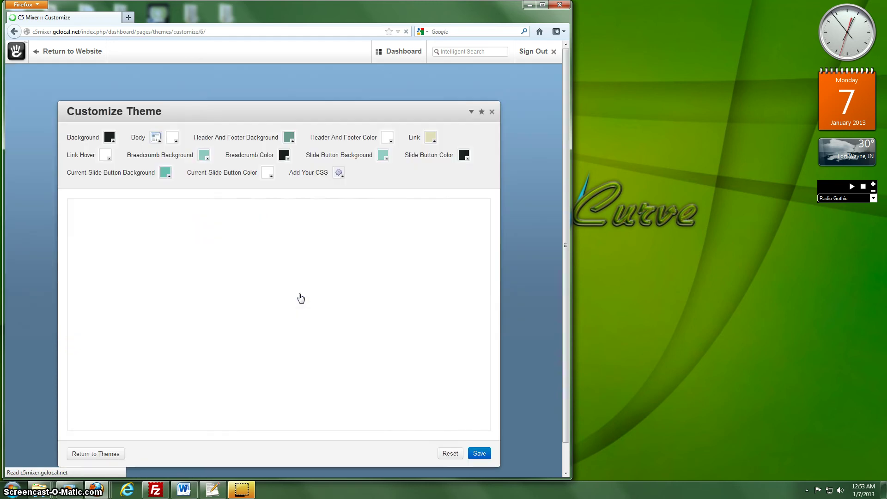
{"action": "left_click", "coordinate": [110, 138]}
{"action": "left_click_drag", "start_coordinate": [143, 196], "coordinate": [136, 181]}
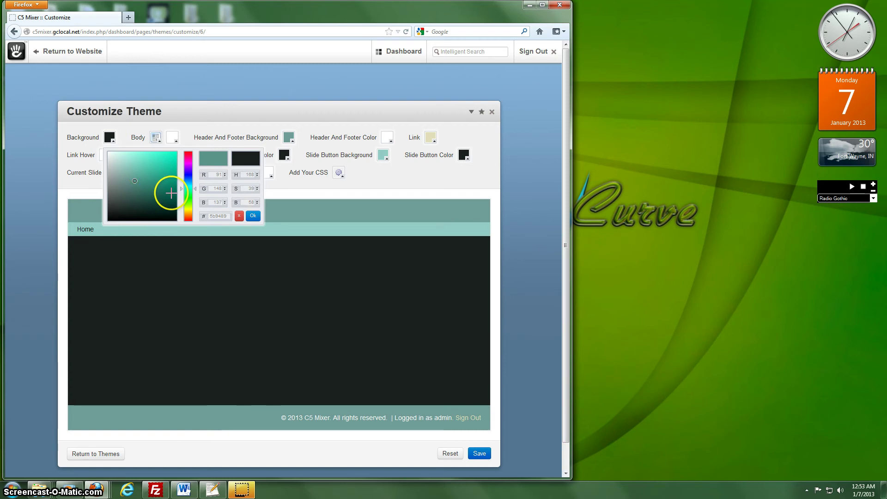
{"action": "left_click", "coordinate": [188, 210]}
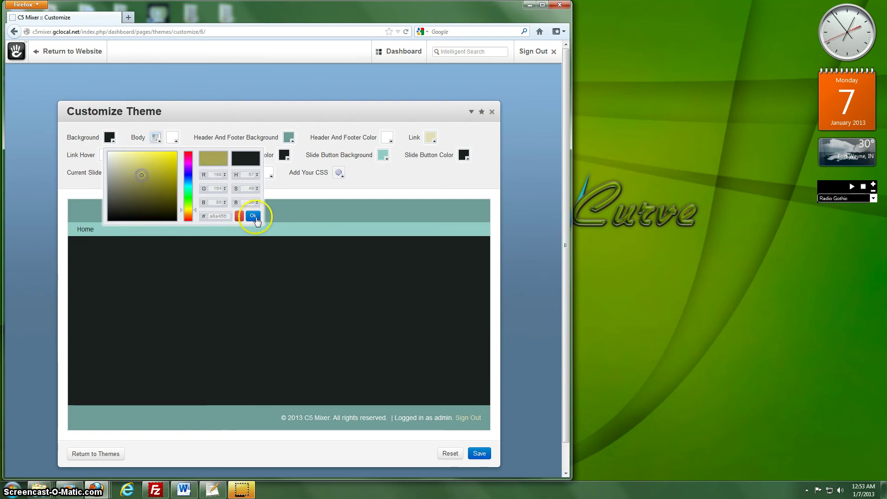
{"action": "left_click", "coordinate": [253, 216]}
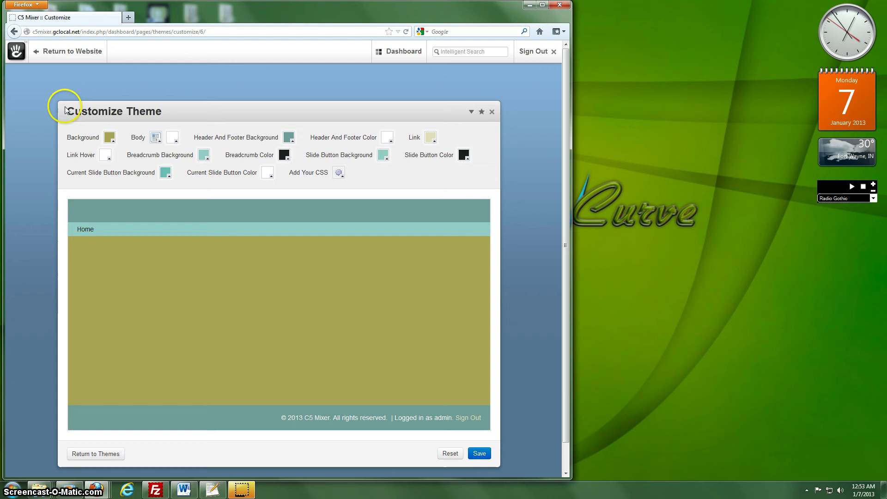
{"action": "left_click", "coordinate": [57, 56]}
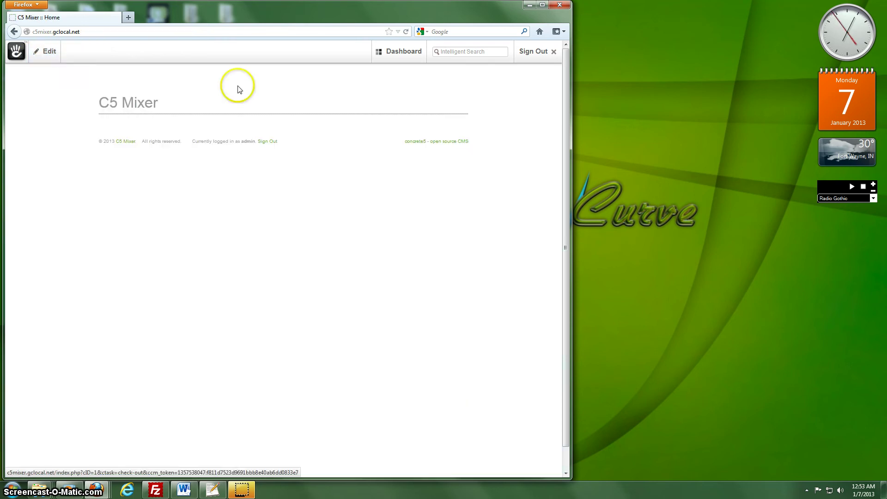
Open Add a Sub-Page from the Edit menu and browse Blank, Blog Entry, Full.
{"action": "left_click", "coordinate": [48, 53]}
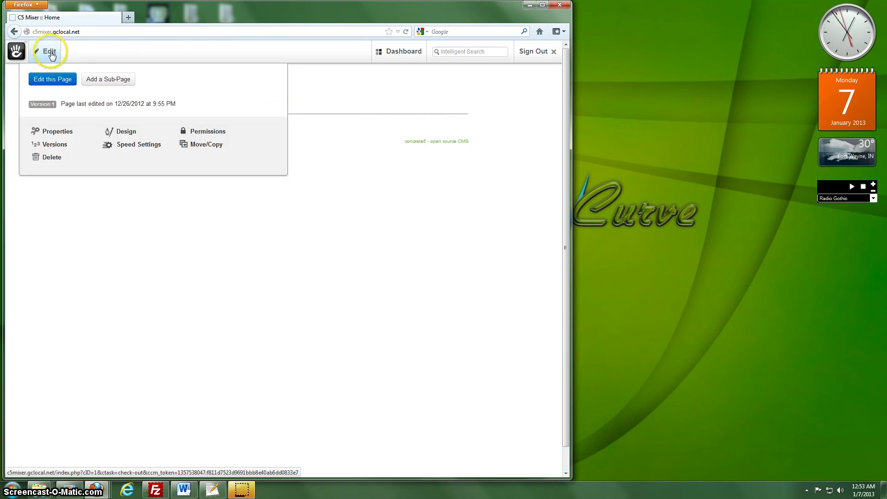
{"action": "left_click", "coordinate": [103, 80]}
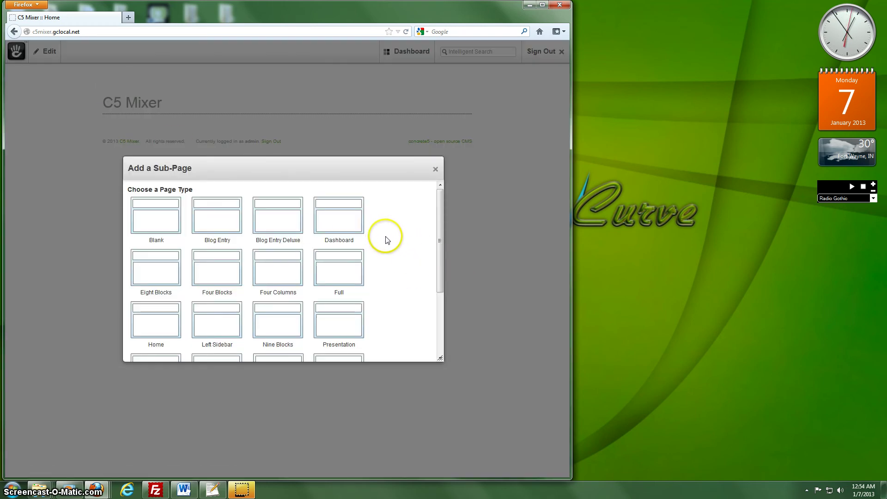
{"action": "left_click_drag", "start_coordinate": [439, 224], "coordinate": [434, 230]}
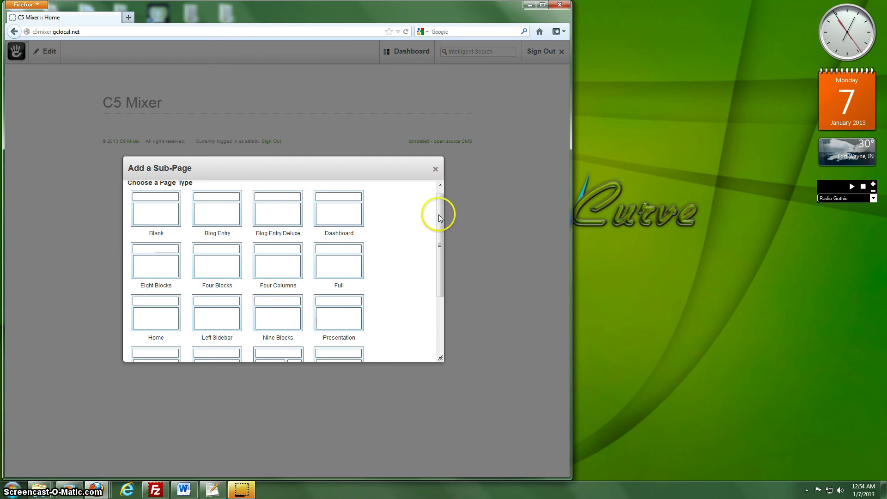
{"action": "mouse_move", "coordinate": [439, 216]}
{"action": "left_mouse_down"}
{"action": "mouse_move", "coordinate": [439, 225]}
{"action": "mouse_move", "coordinate": [441, 210]}
{"action": "left_mouse_up"}
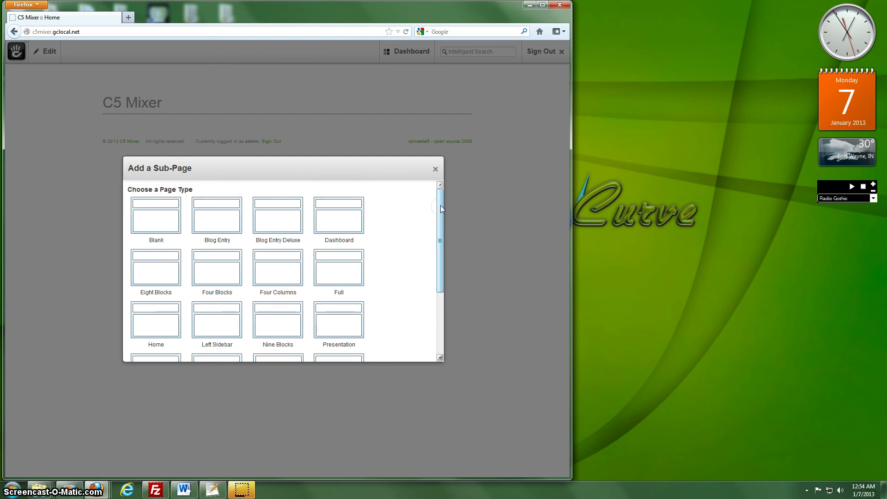
Create a Dashboard-type subpage named 'Lesson Area' with slug lesson-area.
{"action": "left_click", "coordinate": [335, 218]}
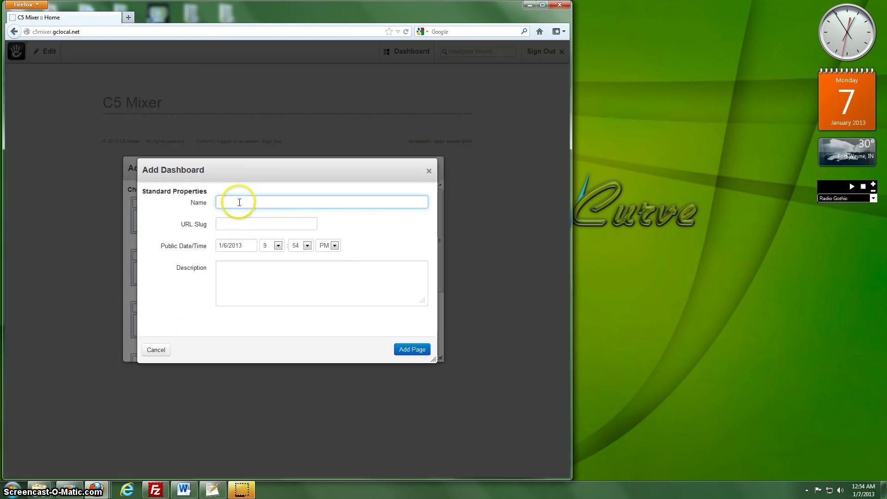
{"action": "left_click", "coordinate": [241, 202]}
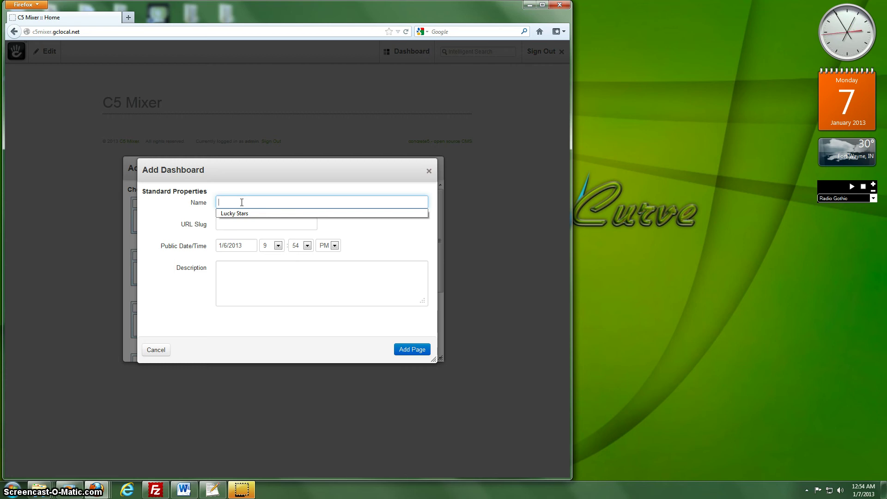
{"action": "left_click", "coordinate": [243, 200]}
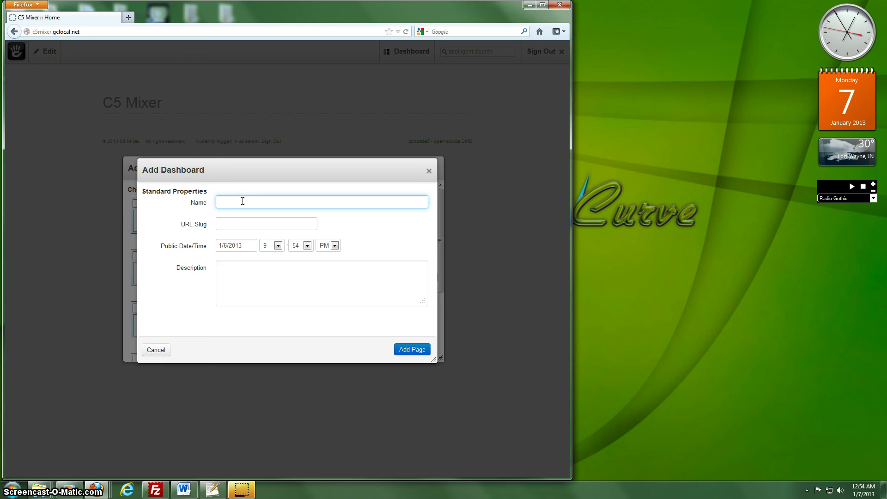
{"action": "type", "text": "L"}
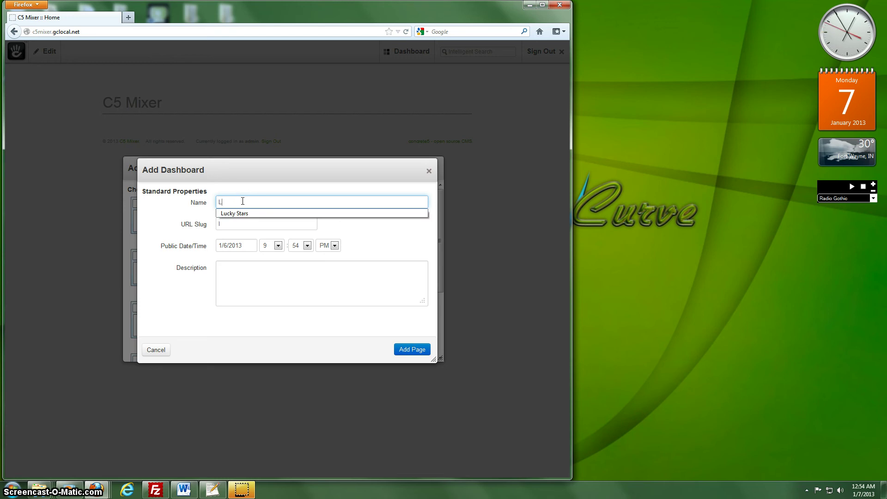
{"action": "type", "text": "esson Area"}
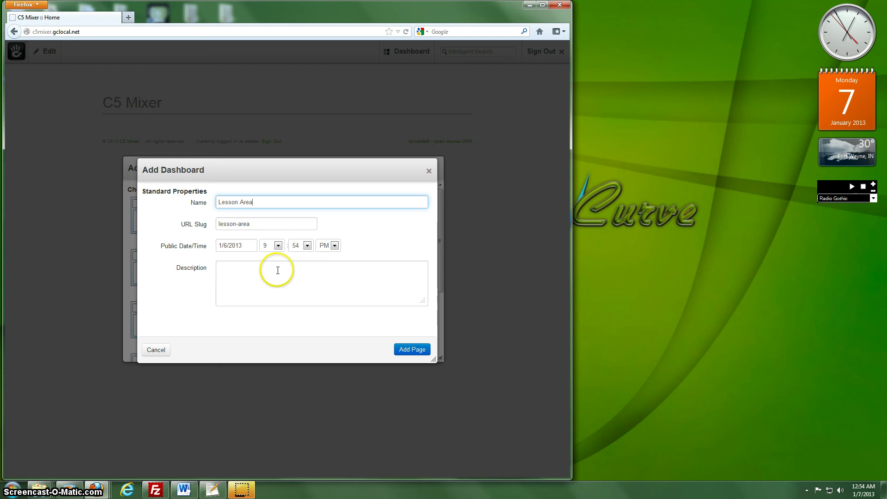
{"action": "left_click", "coordinate": [275, 268]}
{"action": "left_click", "coordinate": [412, 351]}
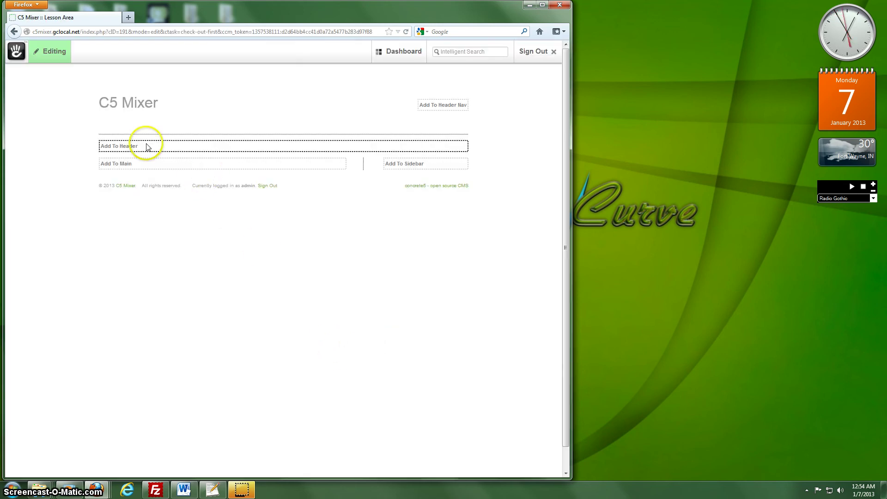
Apply and save the Presentation theme in the Lesson Area page's Design settings.
{"action": "left_click", "coordinate": [52, 52]}
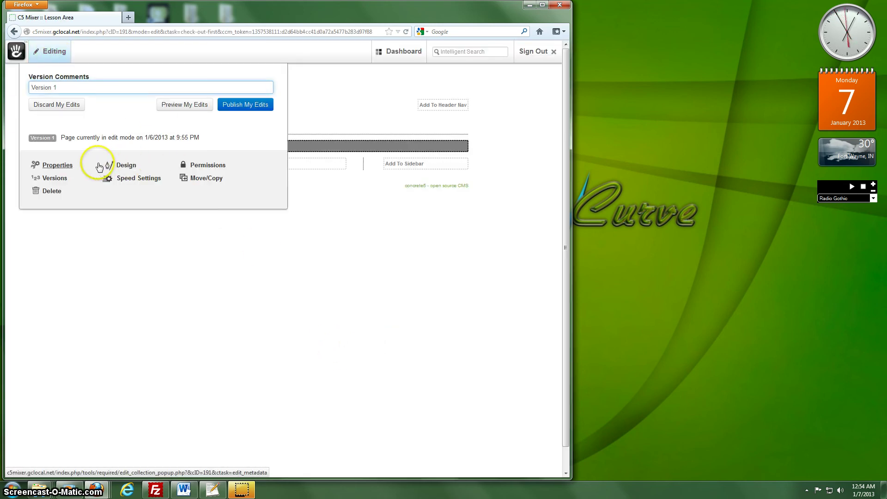
{"action": "left_click", "coordinate": [124, 165]}
{"action": "left_click", "coordinate": [258, 298]}
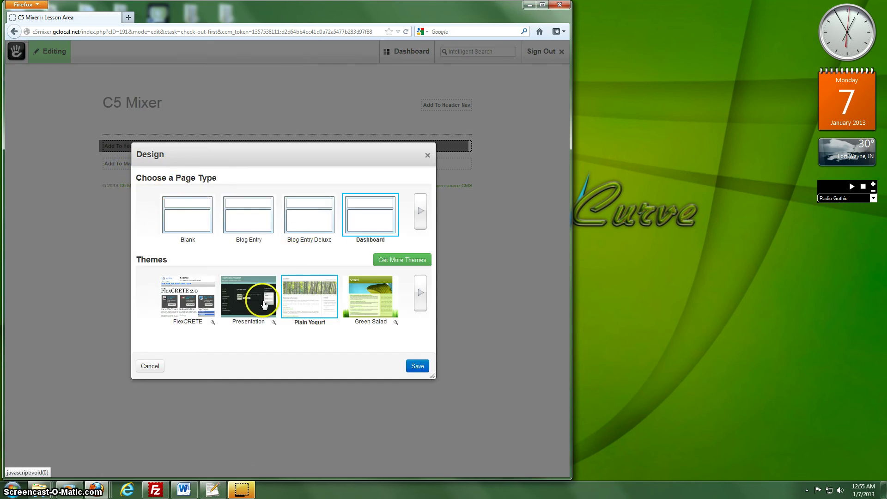
{"action": "left_click", "coordinate": [412, 362]}
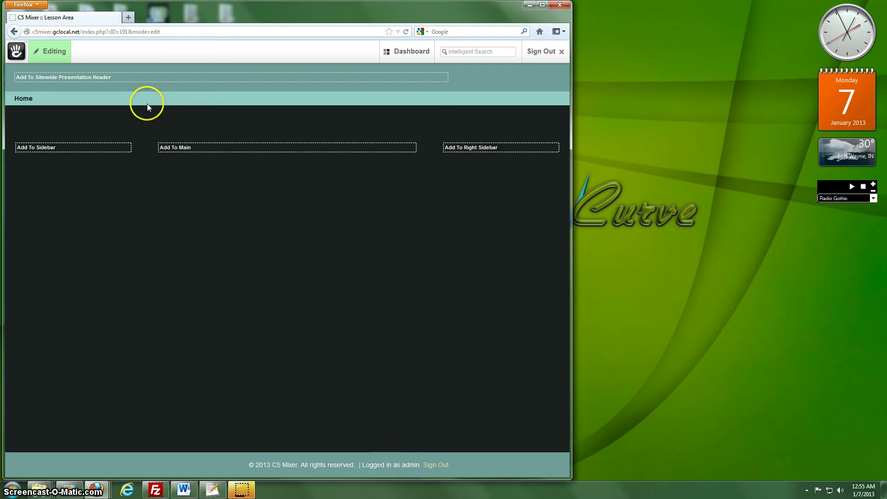
Publish the Lesson Area edits and put the page back into edit mode.
{"action": "left_click", "coordinate": [50, 54]}
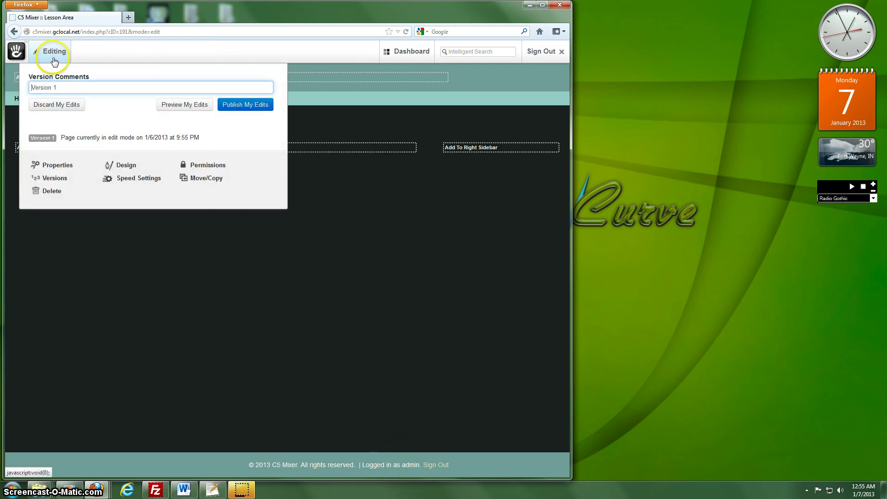
{"action": "left_click", "coordinate": [251, 104]}
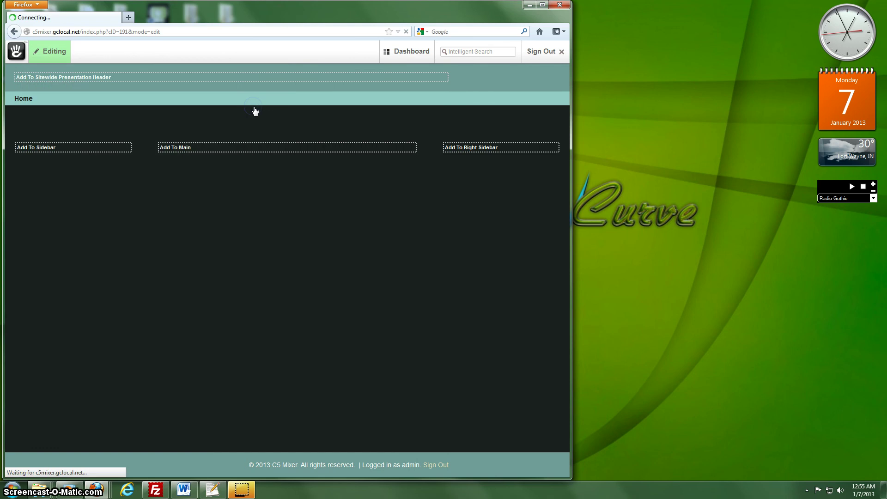
{"action": "left_click", "coordinate": [49, 53]}
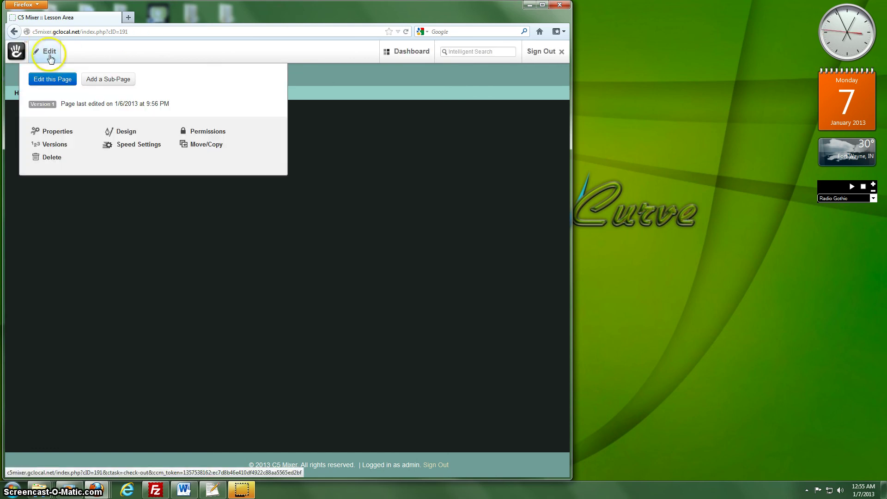
{"action": "left_click", "coordinate": [54, 79]}
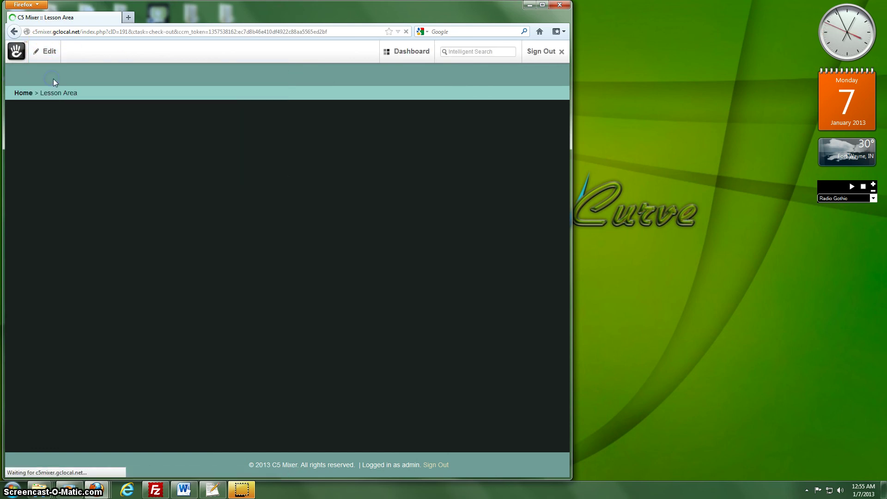
Add a Quick Post block to the page's Main area.
{"action": "left_click", "coordinate": [178, 149]}
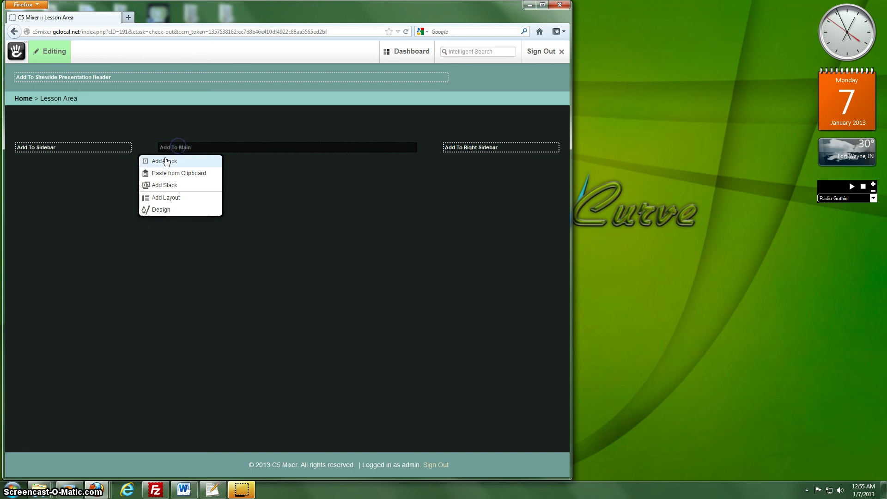
{"action": "left_click", "coordinate": [159, 161]}
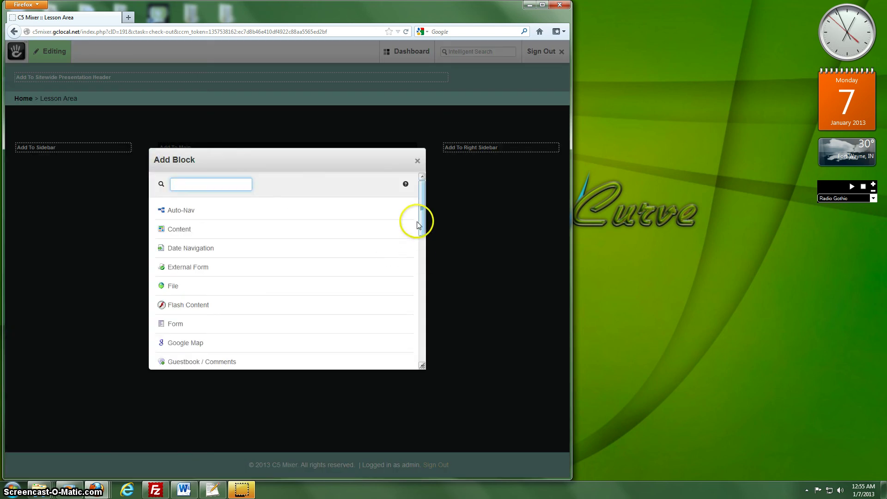
{"action": "left_click_drag", "start_coordinate": [422, 221], "coordinate": [424, 357]}
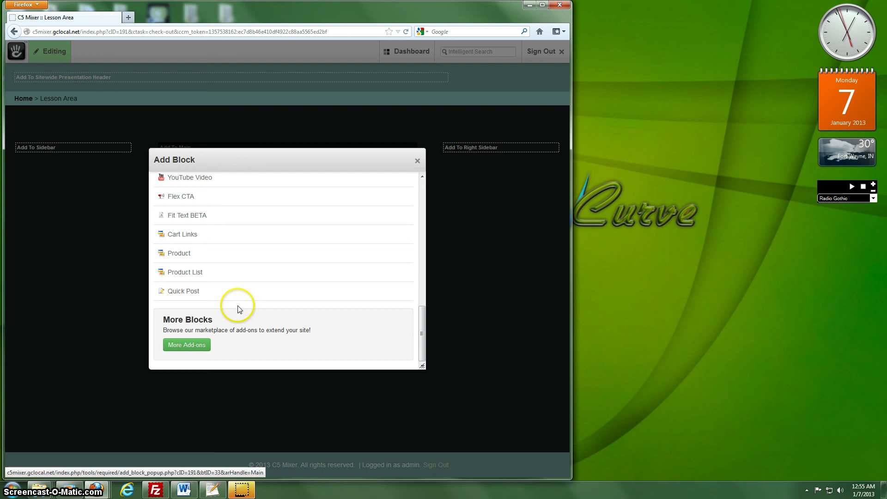
{"action": "left_click", "coordinate": [184, 292]}
Title the Quick Post 'Announcement', add placeholder content, and link it to Love of Duck.
{"action": "left_click", "coordinate": [226, 194]}
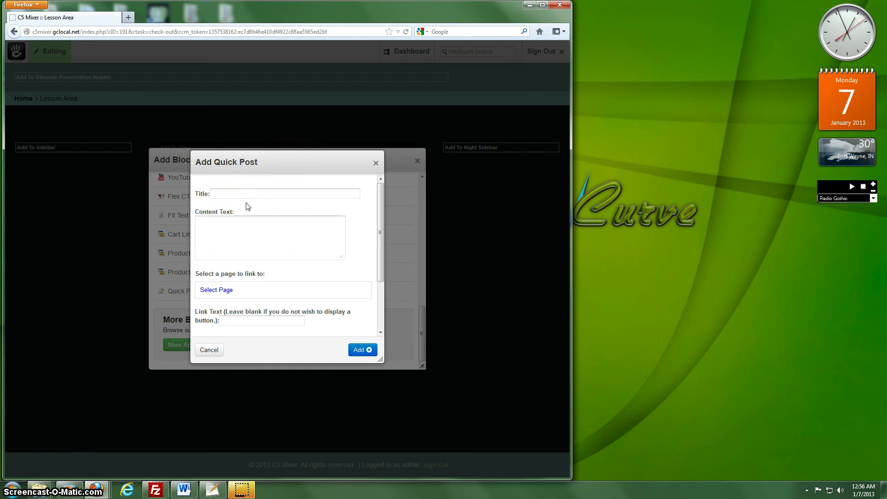
{"action": "type", "text": "Announcement"}
{"action": "left_click", "coordinate": [257, 240]}
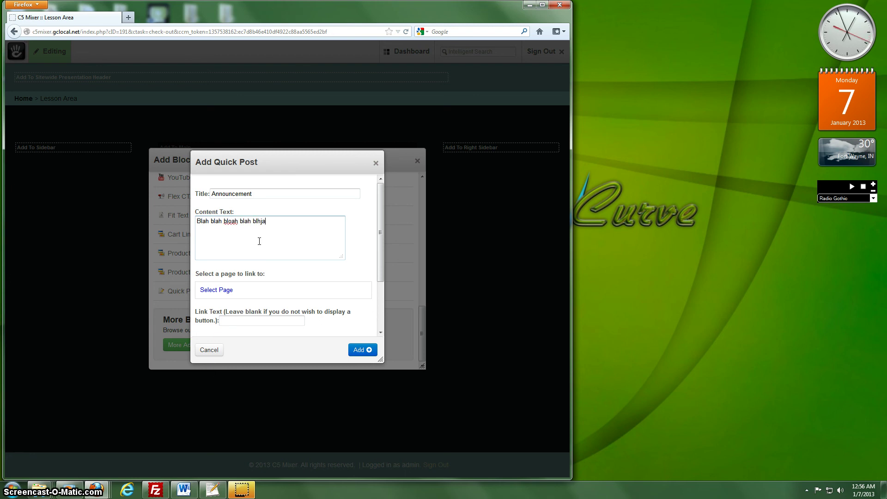
{"action": "left_click", "coordinate": [224, 290]}
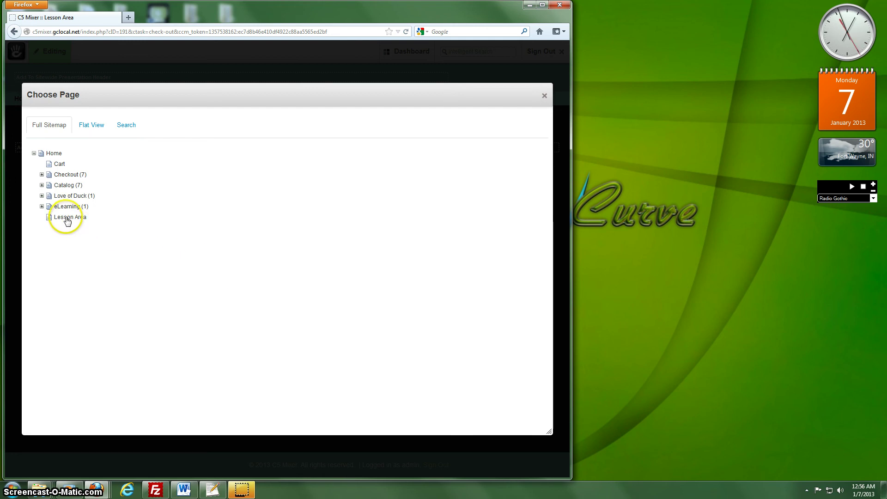
{"action": "left_click", "coordinate": [65, 195]}
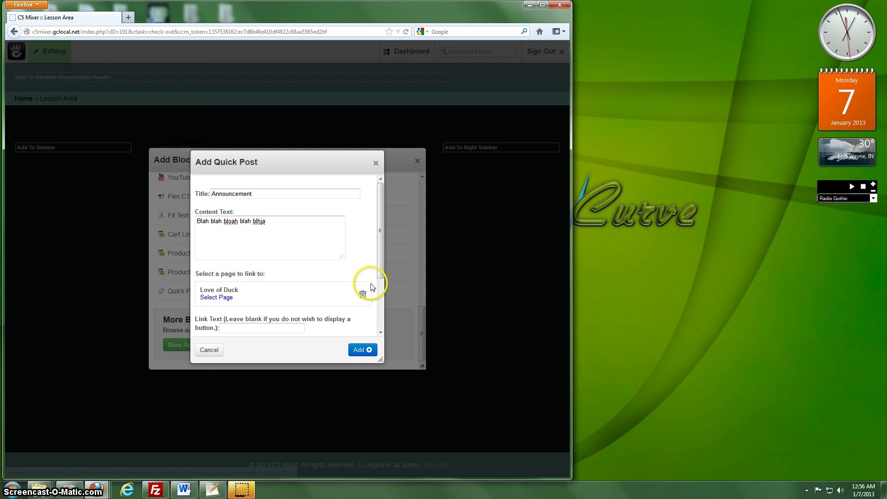
{"action": "left_click_drag", "start_coordinate": [381, 260], "coordinate": [381, 306]}
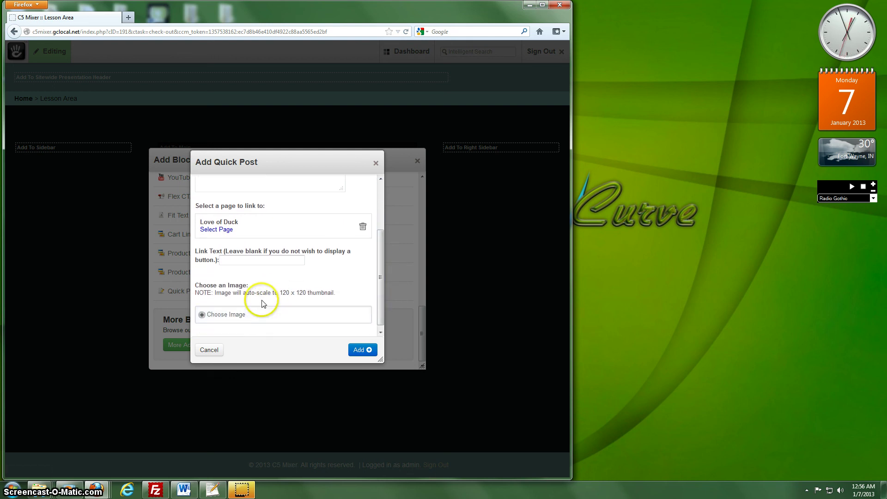
Attach ruddy01-big.jpg as the post image, set link text 'Go to Lesson', and add the block.
{"action": "left_click", "coordinate": [227, 318]}
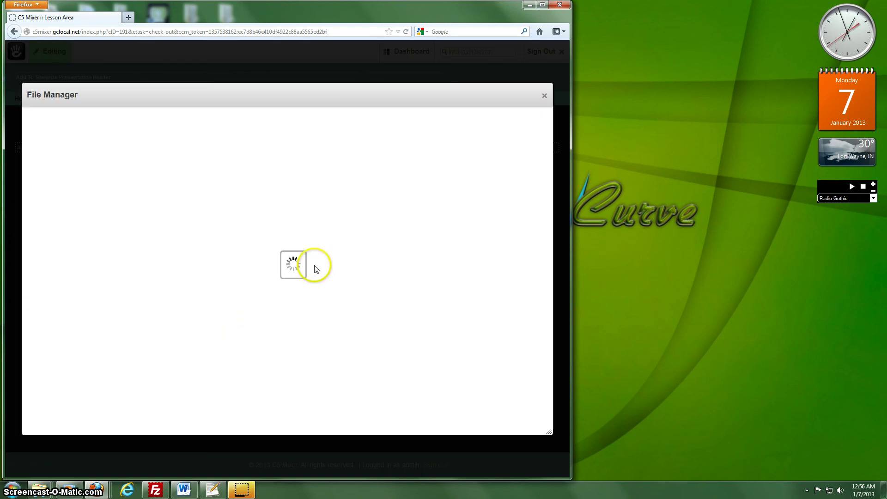
{"action": "left_click", "coordinate": [53, 242]}
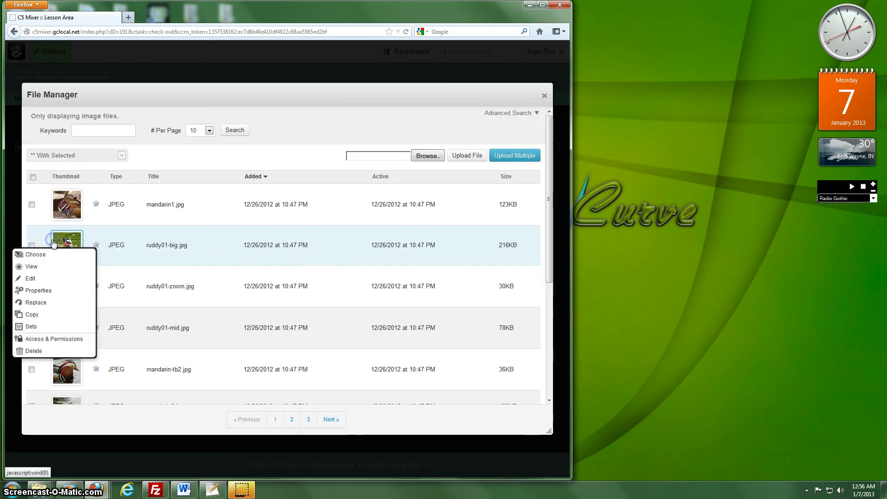
{"action": "left_click", "coordinate": [29, 254]}
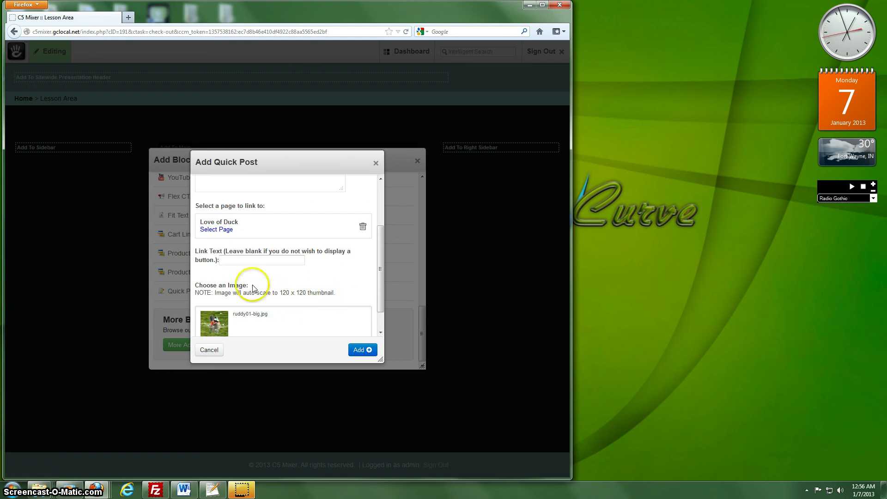
{"action": "left_click", "coordinate": [236, 261]}
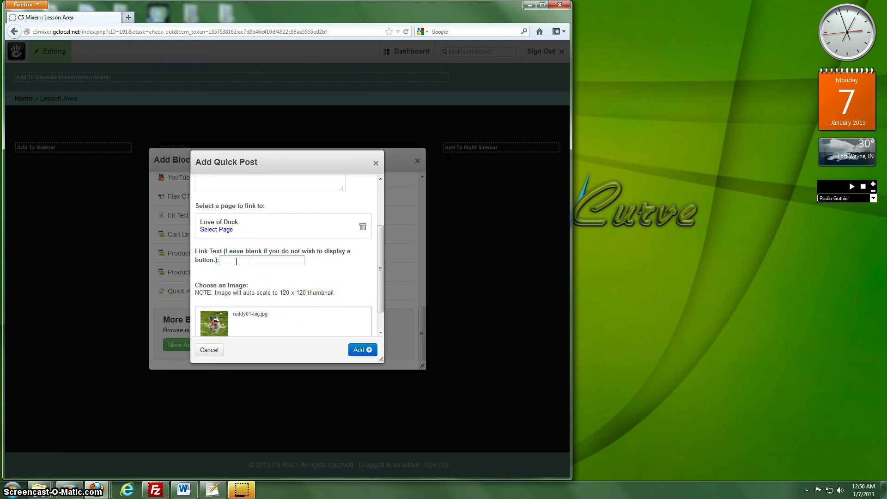
{"action": "left_click", "coordinate": [236, 262]}
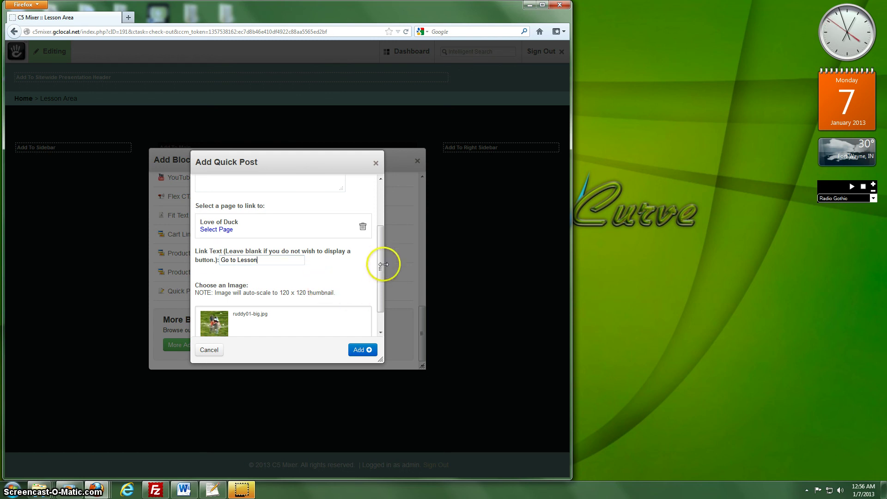
{"action": "mouse_move", "coordinate": [384, 261]}
{"action": "left_mouse_down"}
{"action": "mouse_move", "coordinate": [383, 226]}
{"action": "mouse_move", "coordinate": [378, 270]}
{"action": "left_mouse_up"}
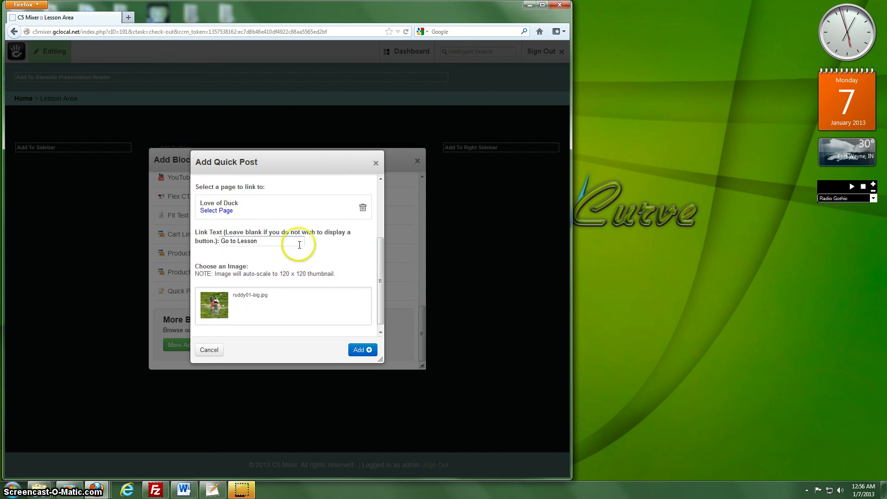
{"action": "left_click_drag", "start_coordinate": [376, 283], "coordinate": [380, 286]}
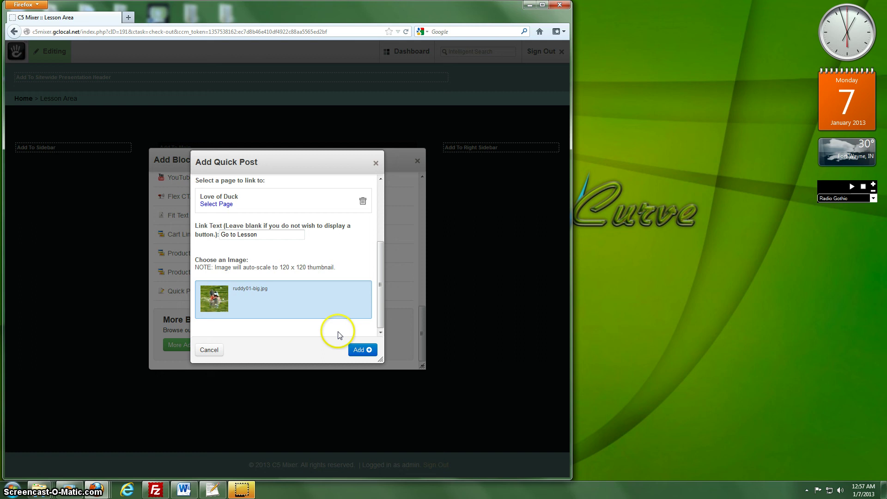
{"action": "left_click", "coordinate": [362, 350]}
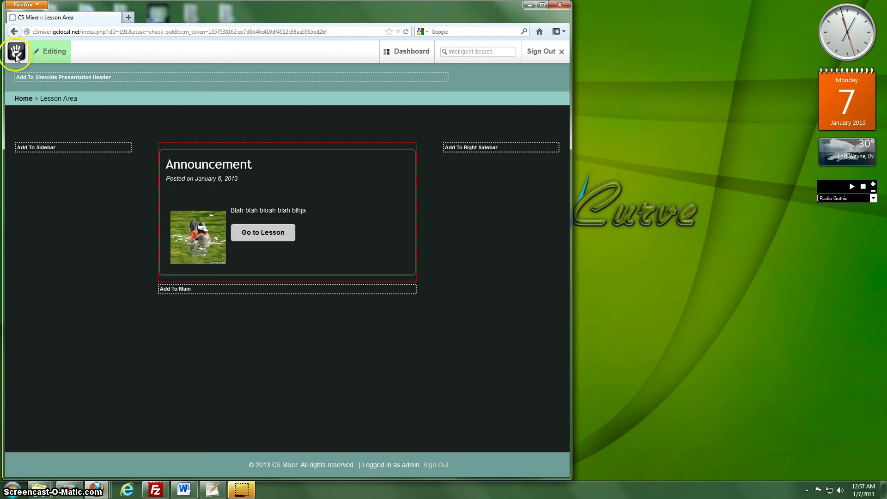
Publish the Lesson Area edits with the version comment 'Version 2'.
{"action": "left_click", "coordinate": [50, 52]}
{"action": "left_click", "coordinate": [242, 108]}
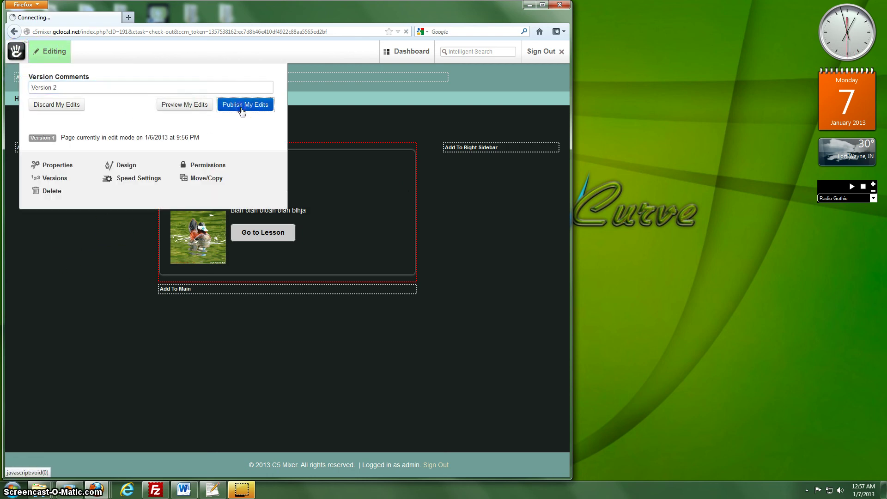
Start a Presentation-type subpage under Lesson Area.
{"action": "left_click", "coordinate": [47, 51]}
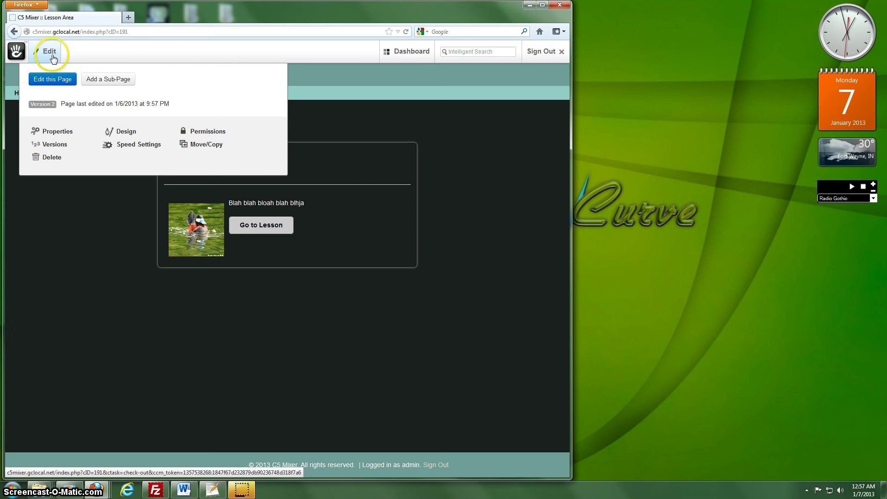
{"action": "left_click", "coordinate": [102, 79]}
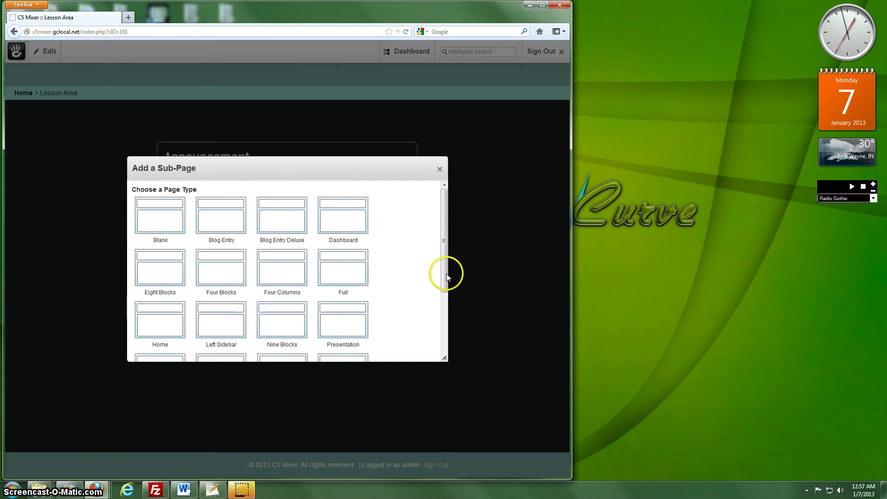
{"action": "left_click_drag", "start_coordinate": [447, 277], "coordinate": [440, 308]}
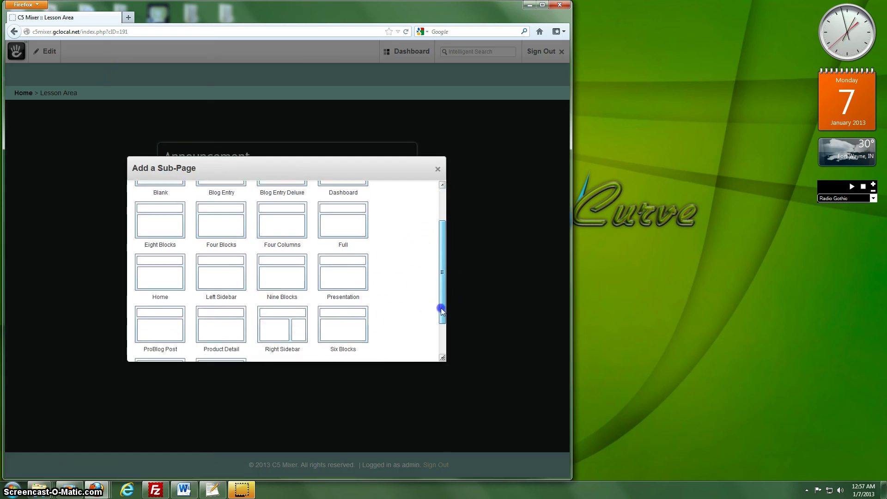
{"action": "left_click", "coordinate": [346, 285]}
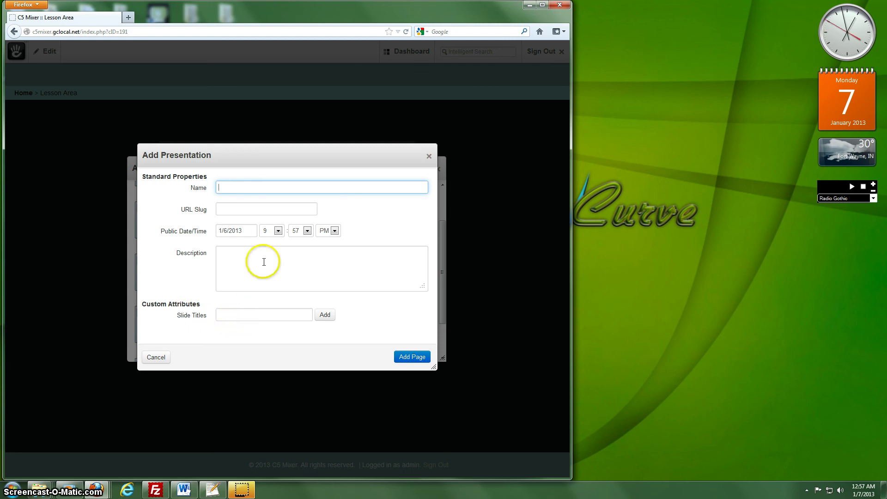
Name the new page 'First Lesson' and describe it as my first lesson.
{"action": "left_click", "coordinate": [229, 185]}
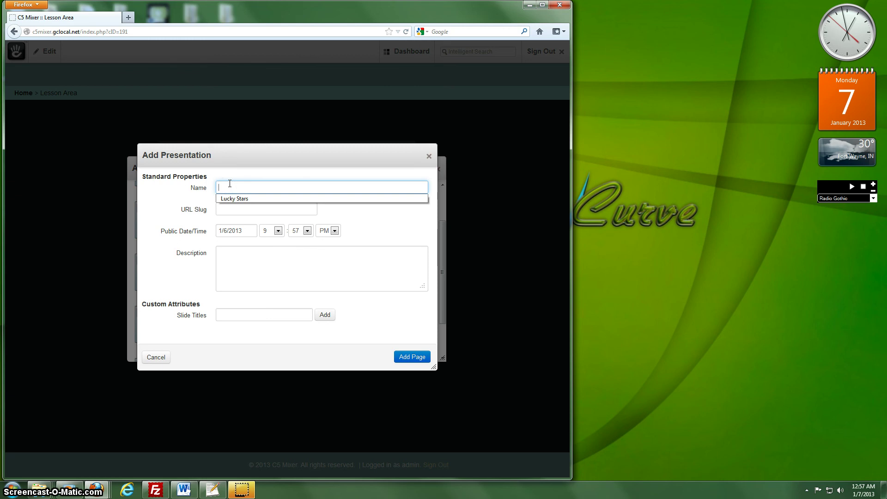
{"action": "type", "text": "First L"}
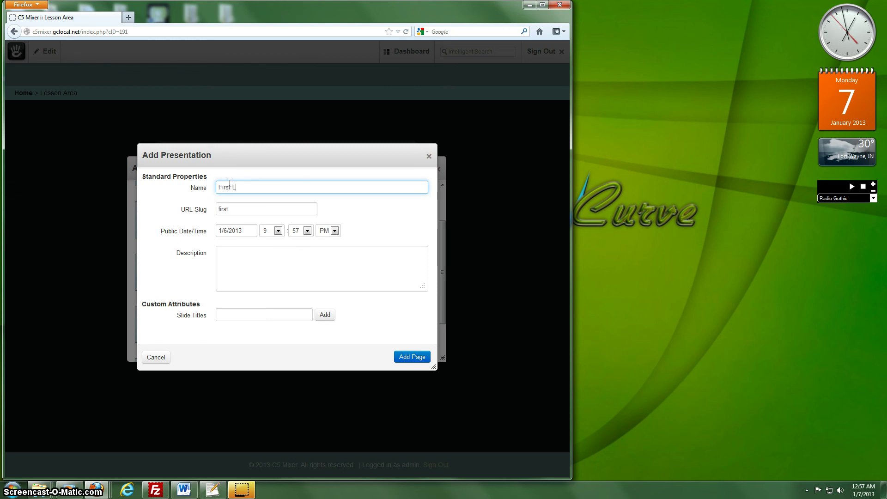
{"action": "type", "text": "esson"}
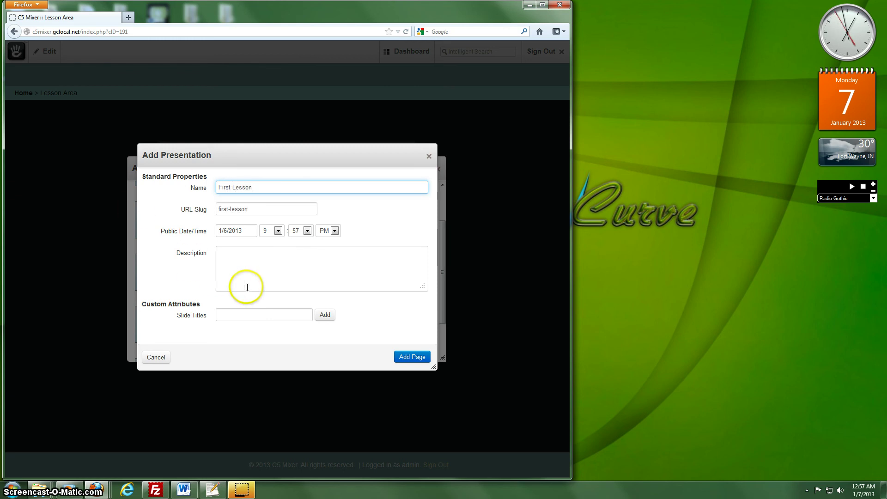
{"action": "left_click", "coordinate": [236, 267]}
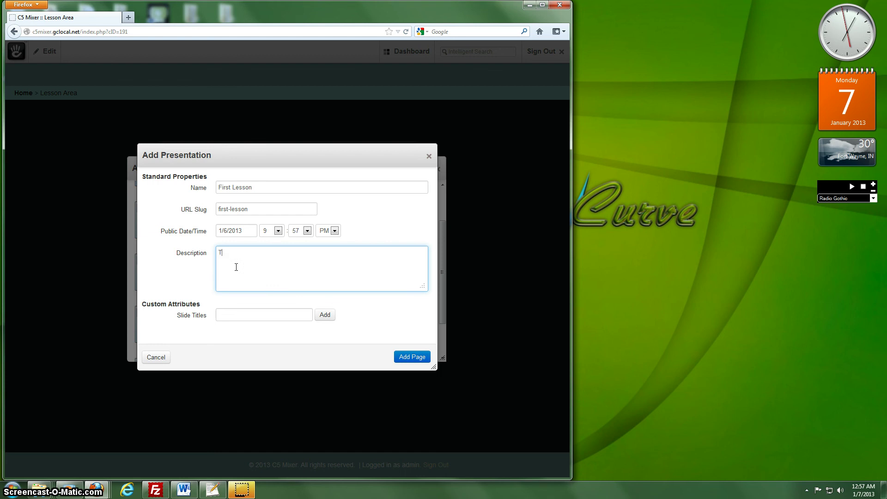
{"action": "type", "text": "This is my first lesson."}
Add slide titles Intro, Theories, History and Conclusion, then create the page.
{"action": "left_click", "coordinate": [260, 315]}
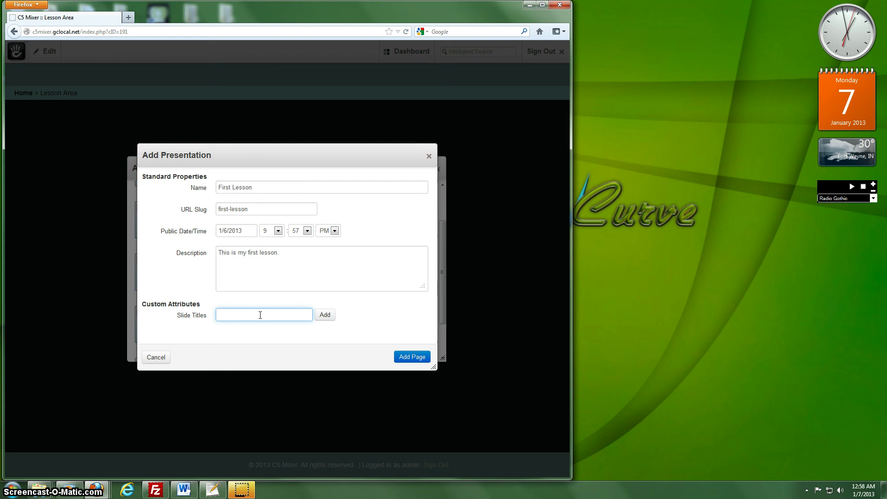
{"action": "type", "text": "Intro"}
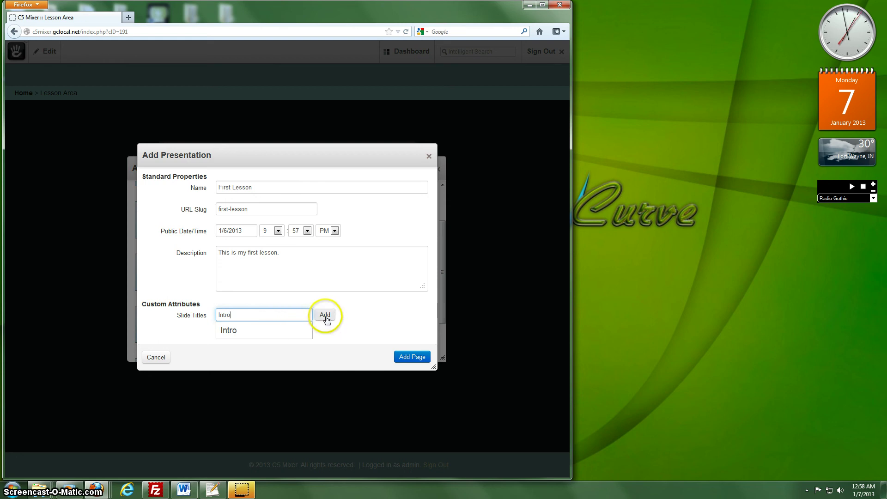
{"action": "left_click", "coordinate": [326, 319]}
{"action": "left_click", "coordinate": [251, 321]}
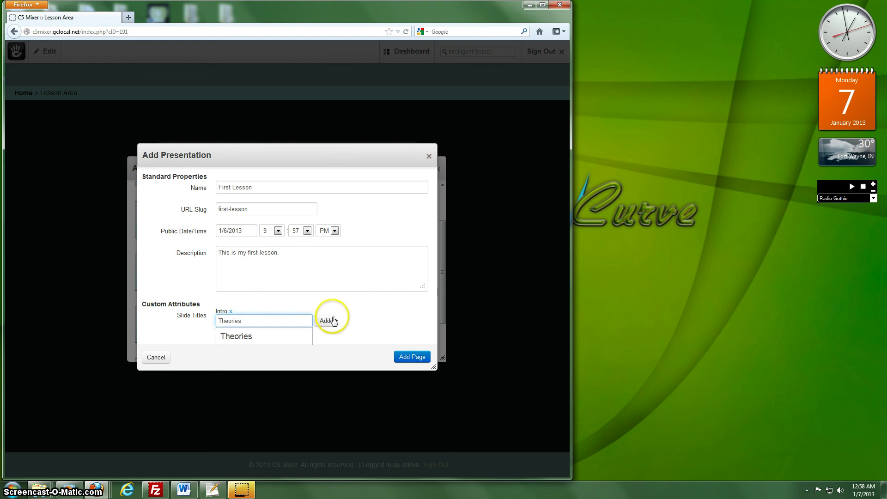
{"action": "left_click", "coordinate": [325, 320]}
{"action": "left_click", "coordinate": [249, 328]}
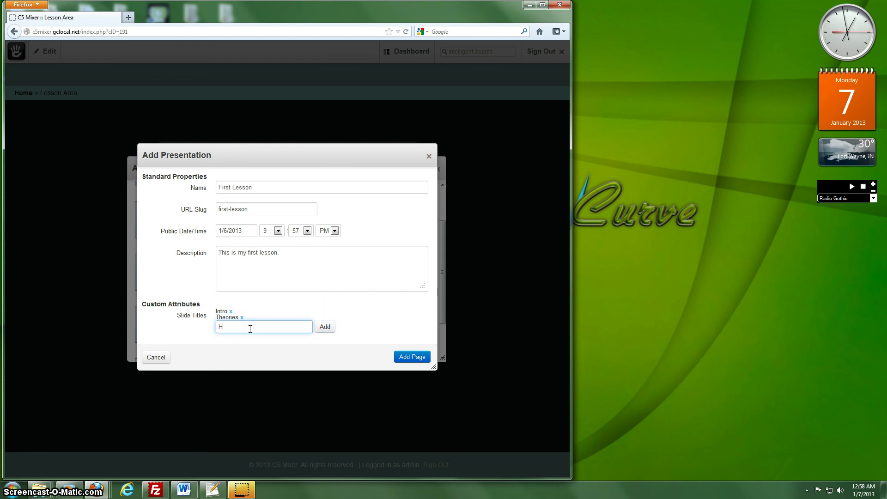
{"action": "left_click", "coordinate": [326, 329]}
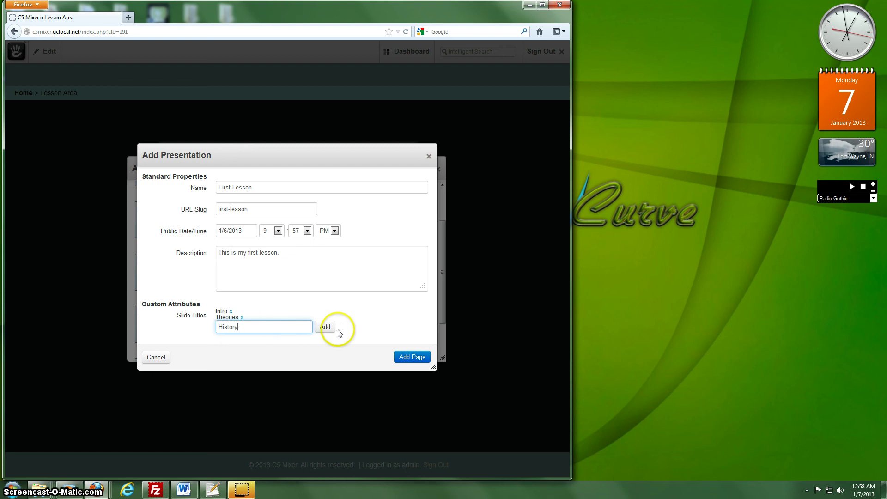
{"action": "left_click", "coordinate": [245, 334]}
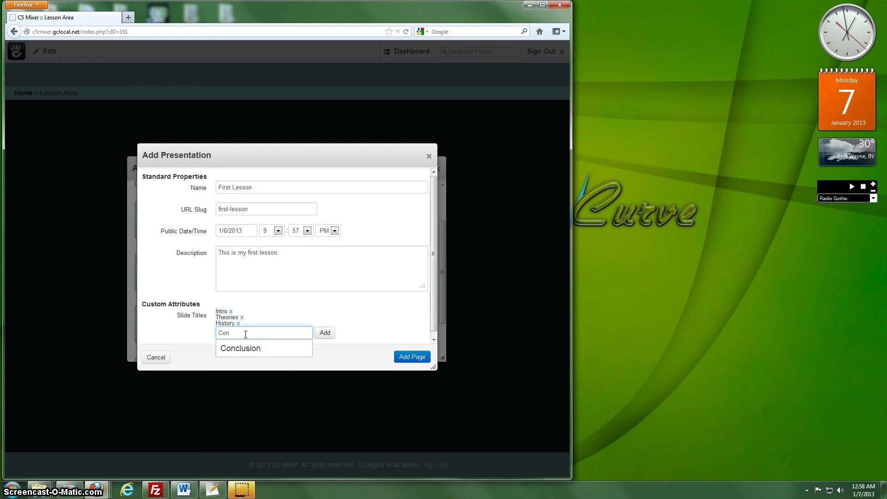
{"action": "key", "text": "Escape"}
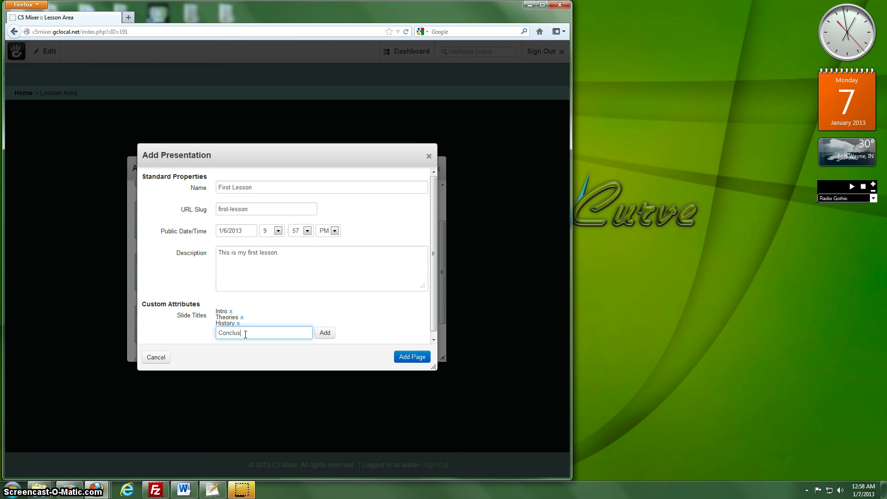
{"action": "type", "text": "ion"}
{"action": "left_click", "coordinate": [323, 332]}
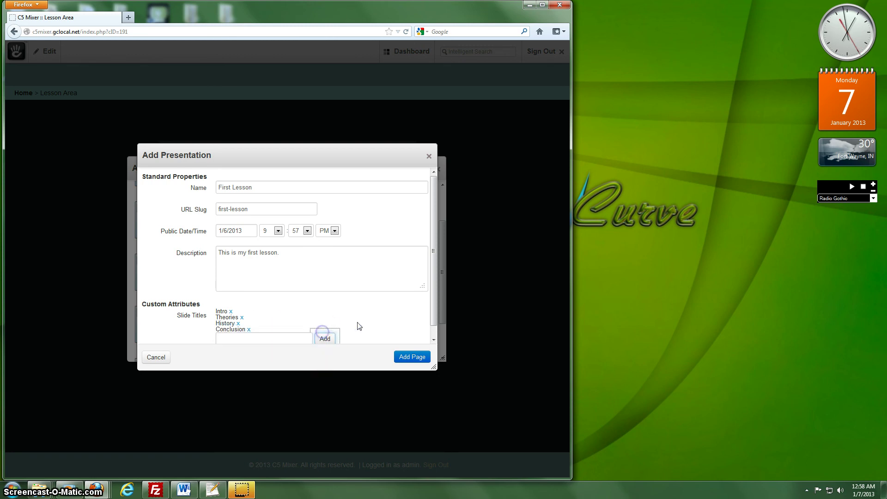
{"action": "left_click_drag", "start_coordinate": [433, 299], "coordinate": [433, 310]}
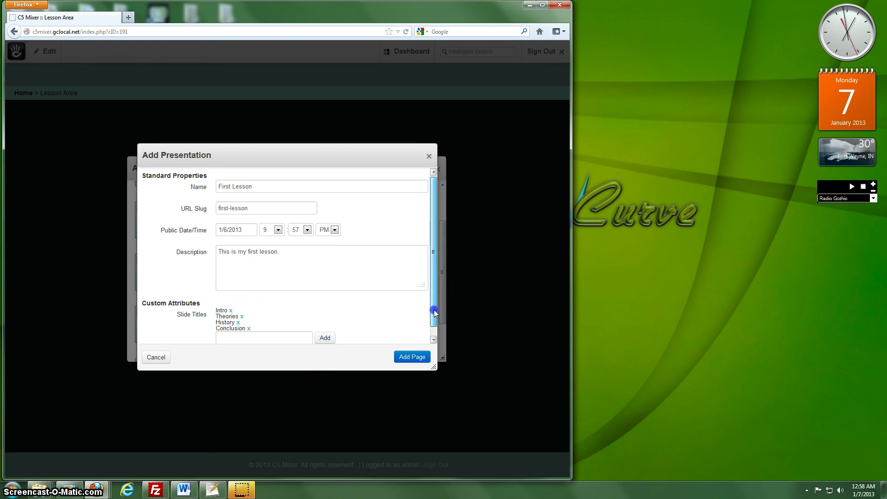
{"action": "left_click", "coordinate": [411, 362]}
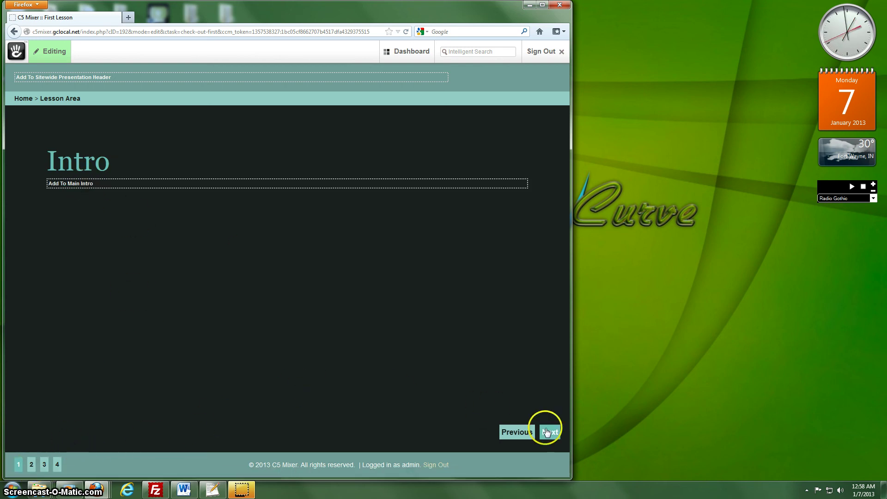
Page through the First Lesson slides from Theories to the fourth slide in a maximized browser.
{"action": "left_click", "coordinate": [547, 432]}
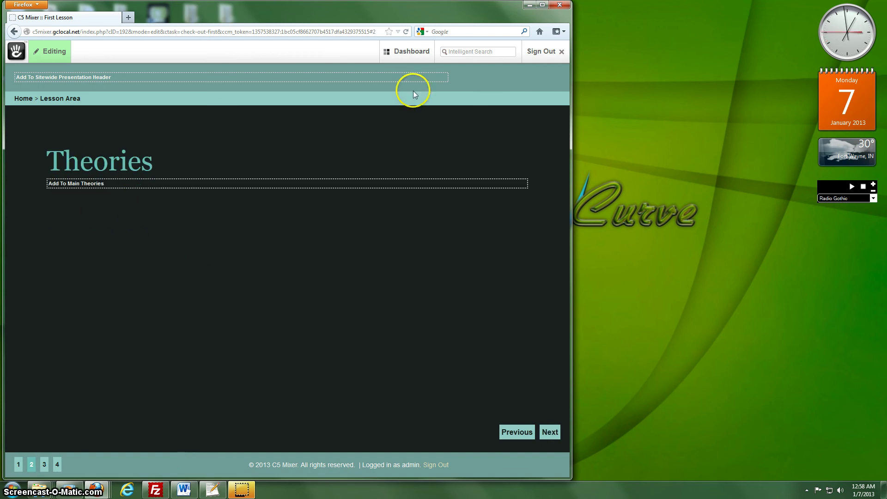
{"action": "left_click", "coordinate": [542, 4]}
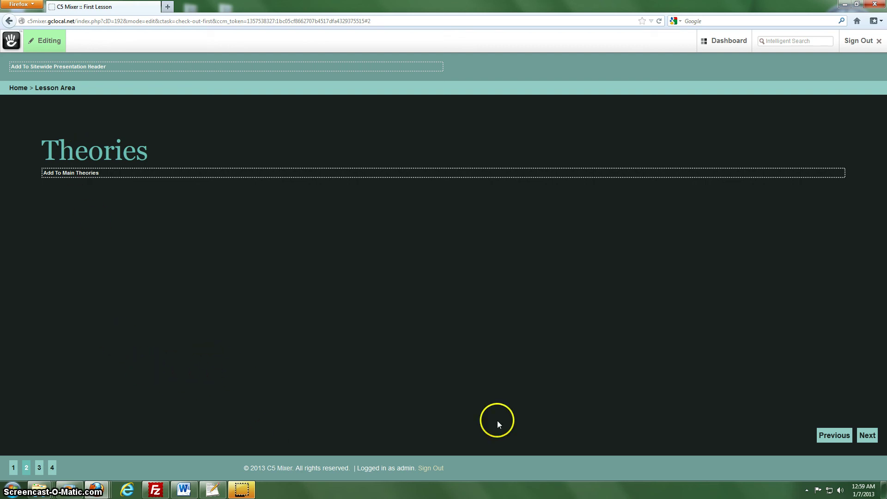
{"action": "left_click", "coordinate": [39, 467]}
{"action": "left_click", "coordinate": [52, 469]}
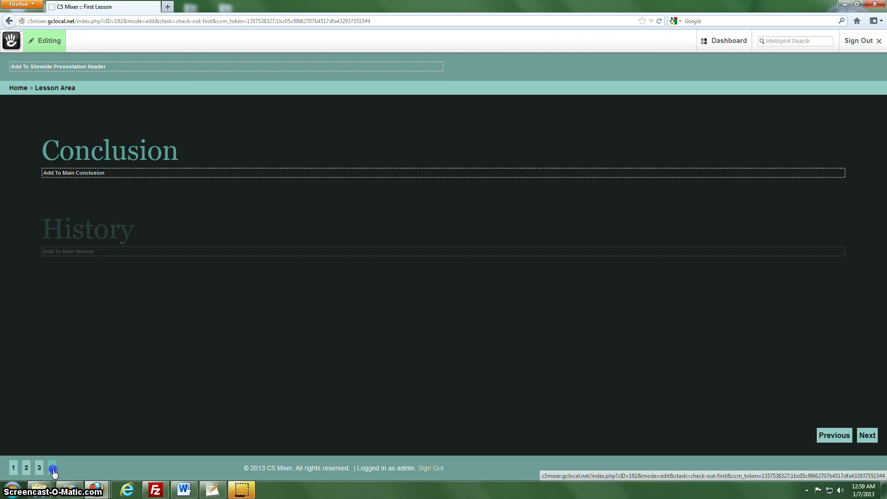
Remove Conclusion from the First Lesson slide titles in the page properties and save.
{"action": "left_click", "coordinate": [45, 40]}
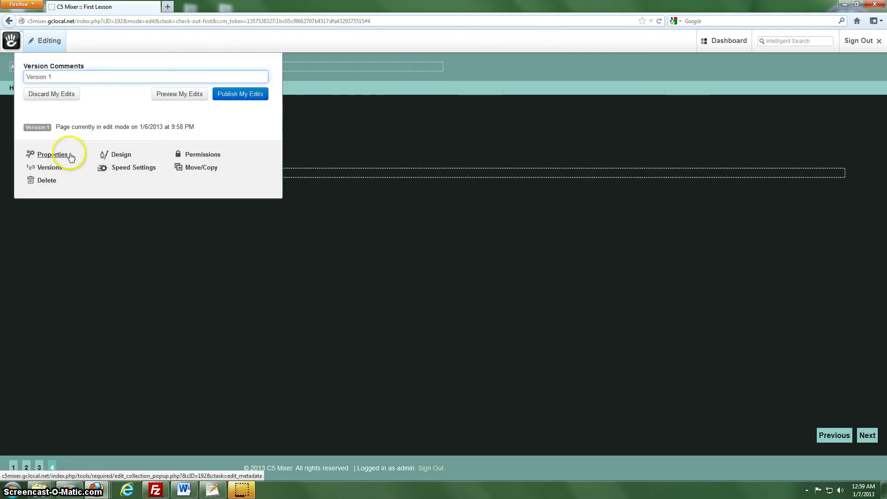
{"action": "left_click", "coordinate": [55, 155]}
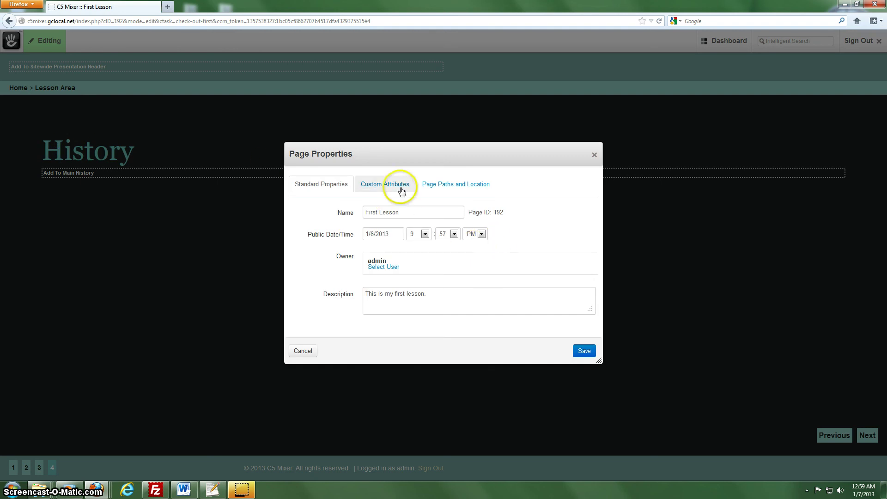
{"action": "left_click", "coordinate": [388, 184]}
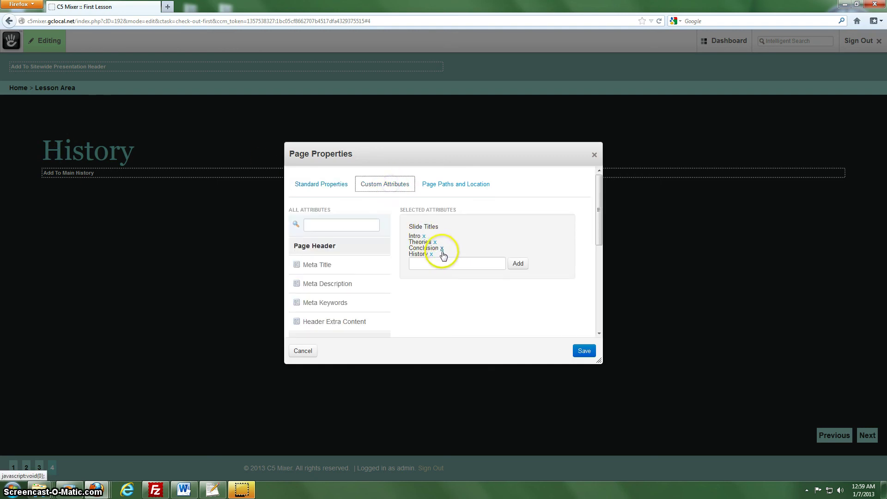
{"action": "left_click", "coordinate": [442, 248]}
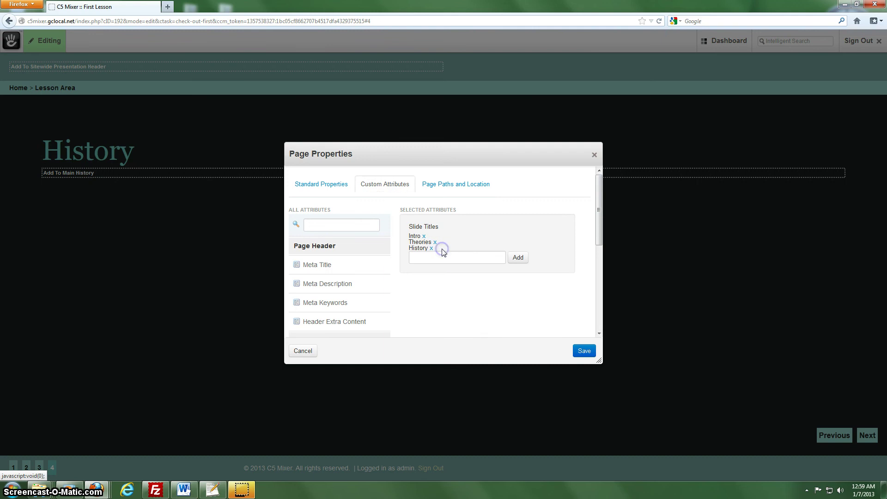
{"action": "left_click", "coordinate": [591, 353]}
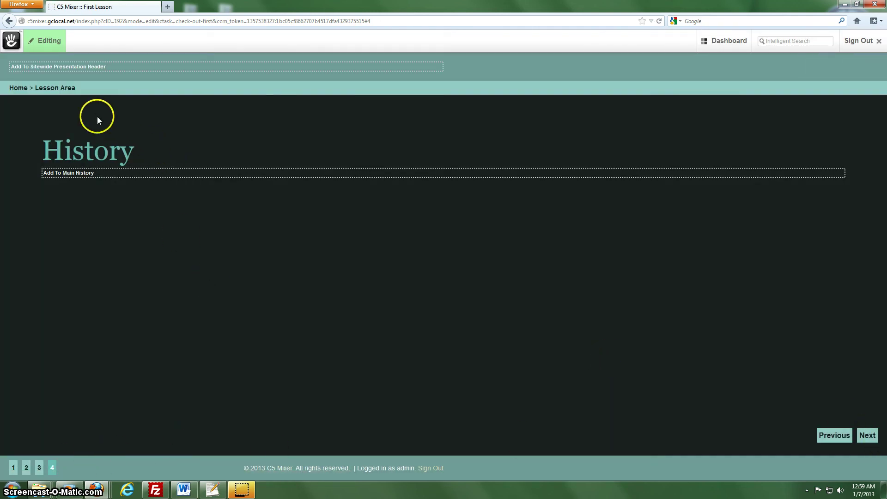
Reload the First Lesson page to show only the Intro, Theories and History slides.
{"action": "left_click", "coordinate": [659, 21]}
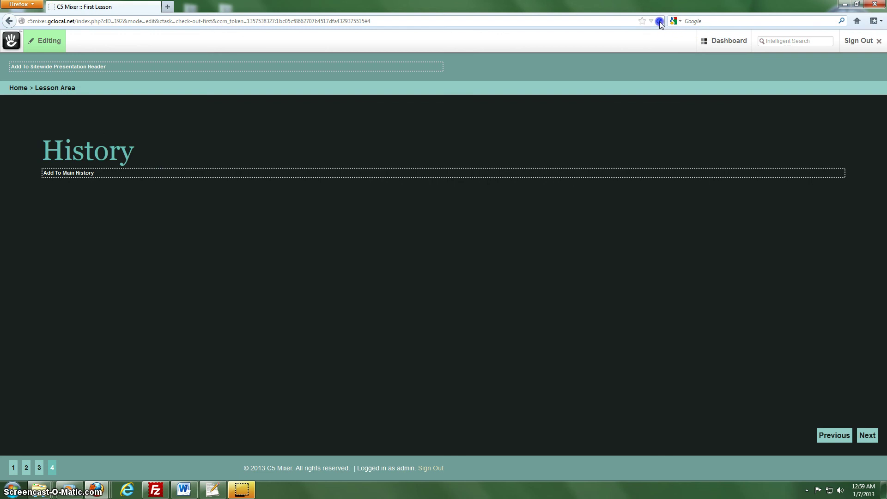